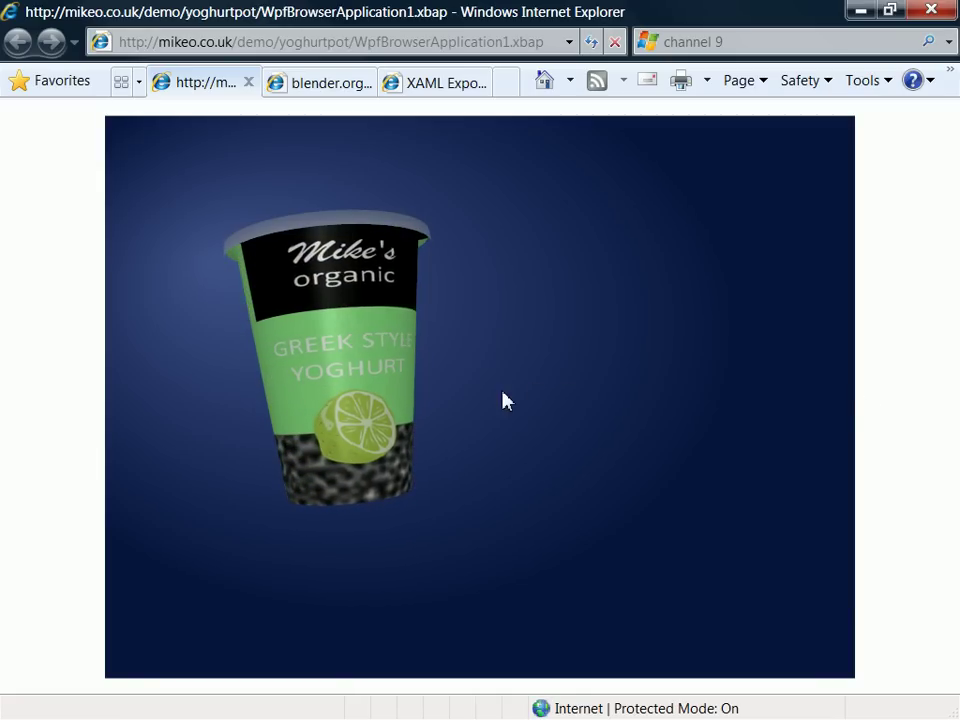
Step: Spin the finished green-labelled yoghurt pot in the browser's 3D viewer to inspect it
drag(339, 340, 377, 343)
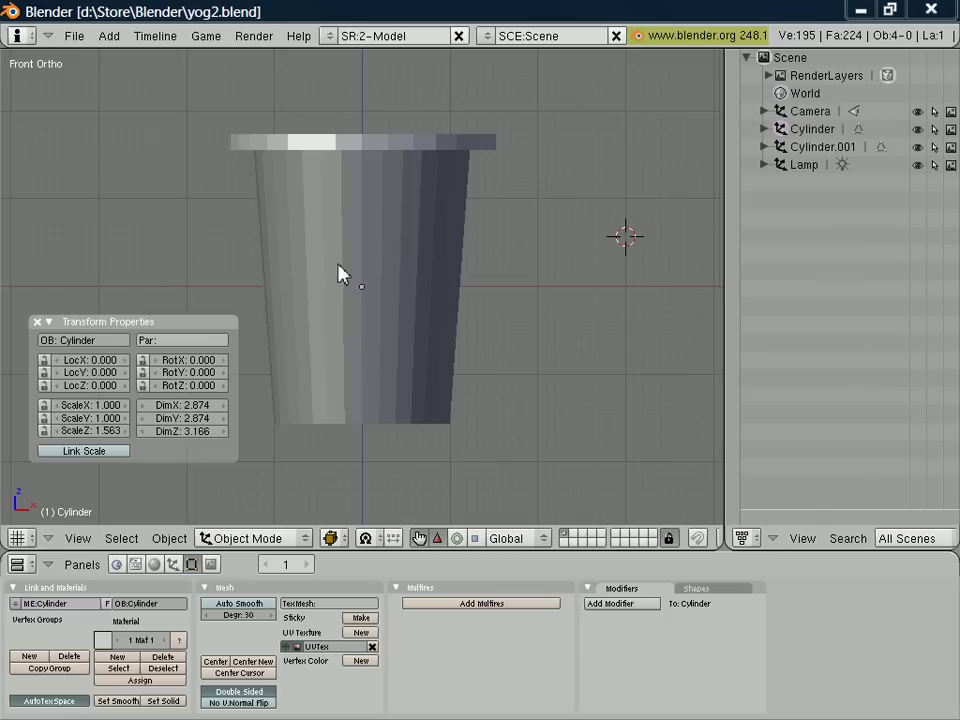
Step: Edit the lid Cylinder.001's mesh and draw its face normals at size 1.000
right_click(367, 157)
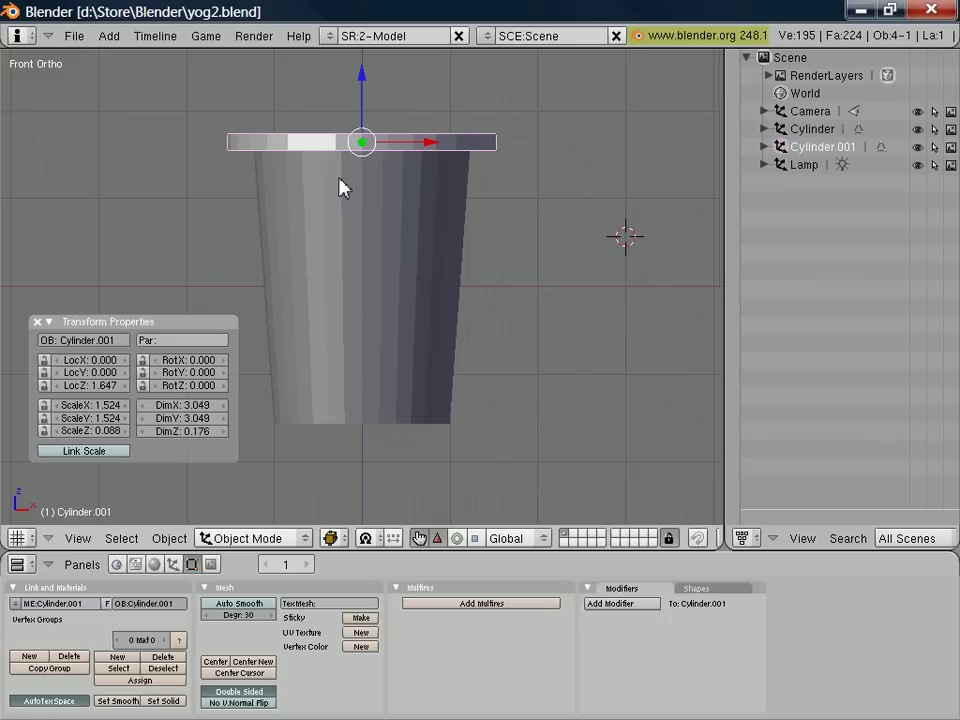
key(Tab)
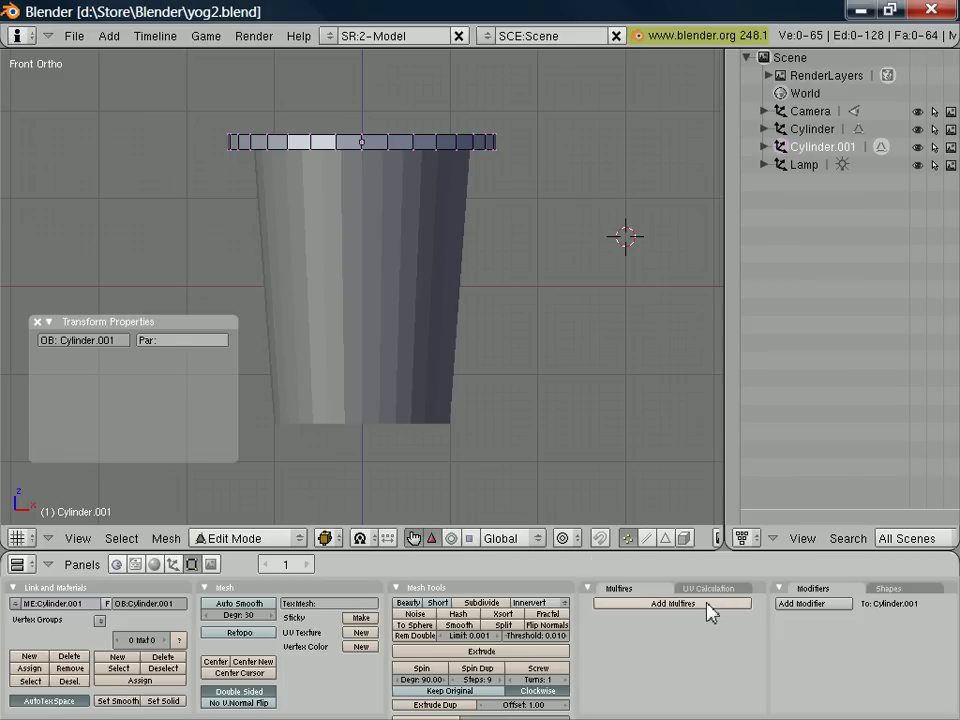
click(589, 588)
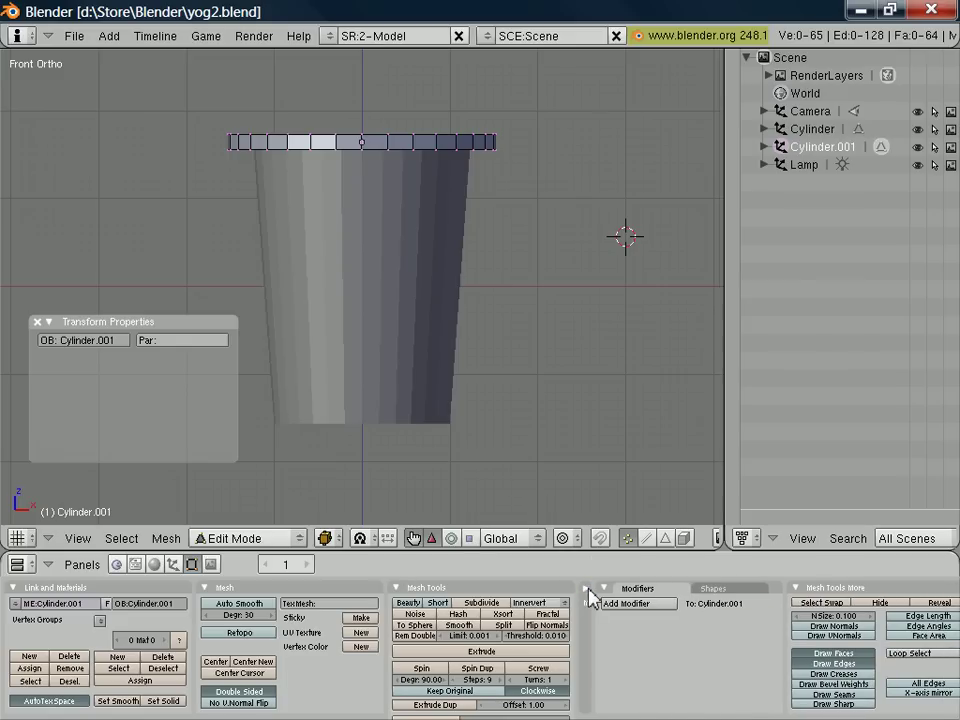
click(603, 590)
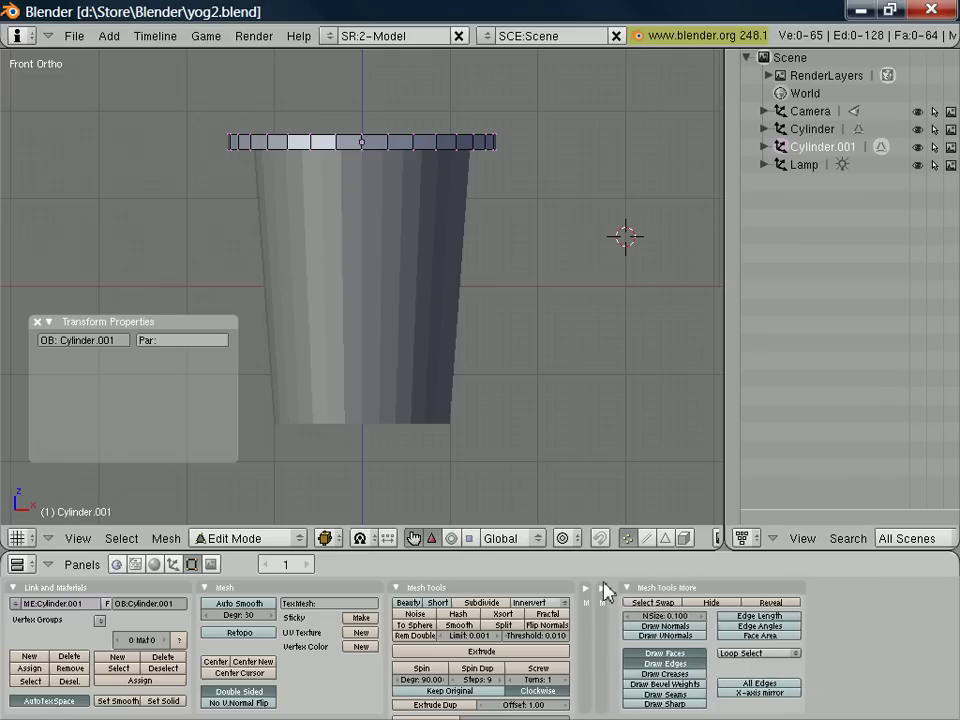
click(662, 628)
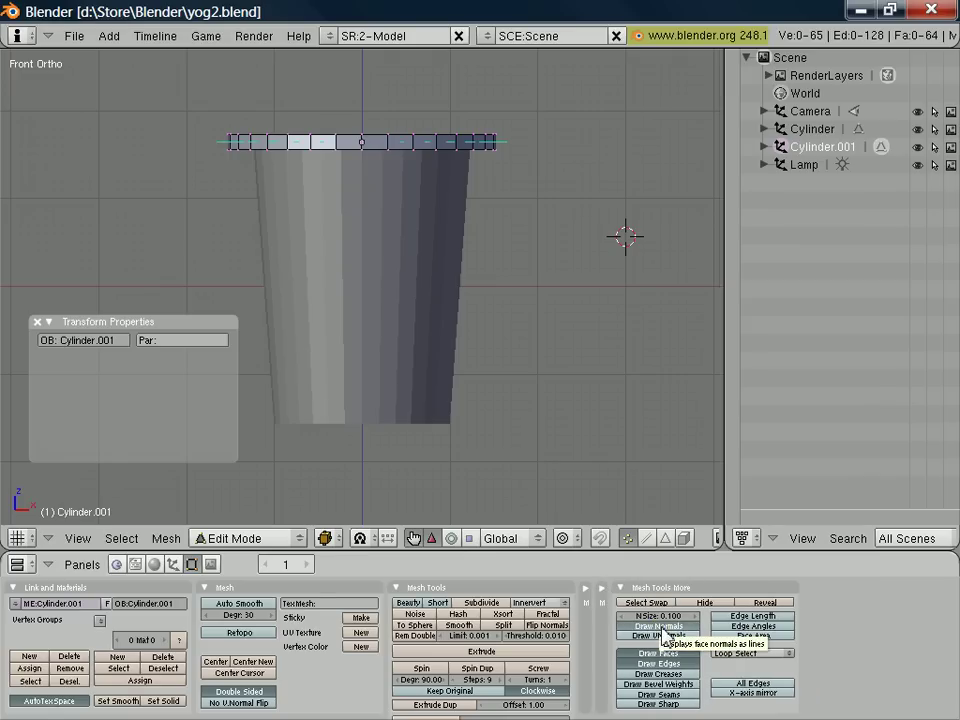
click(693, 616)
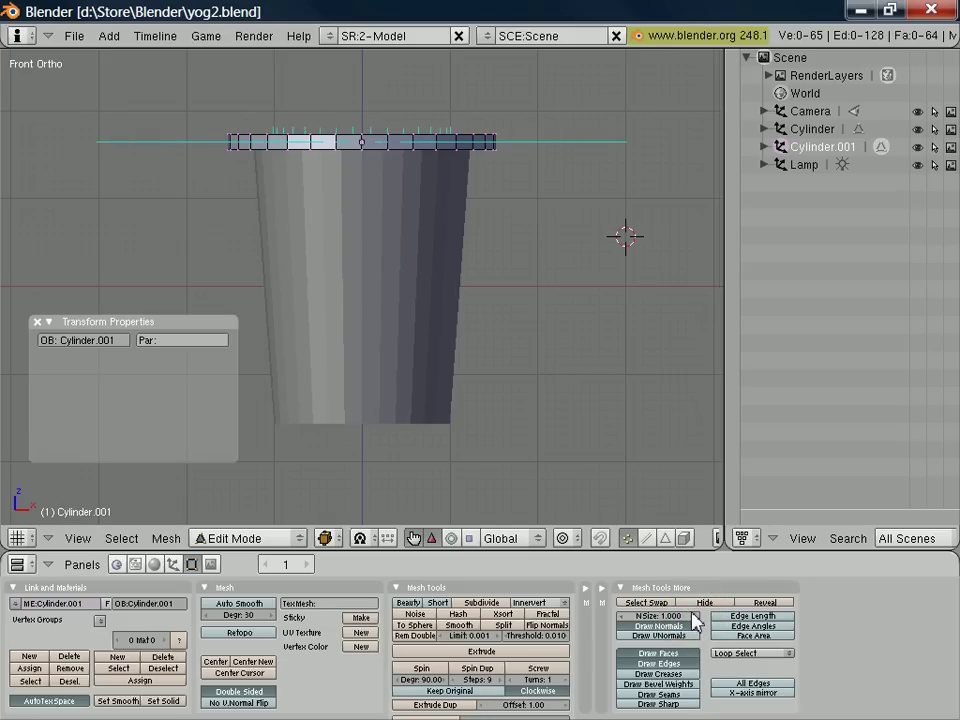
click(694, 617)
scroll(508, 264, down, 3)
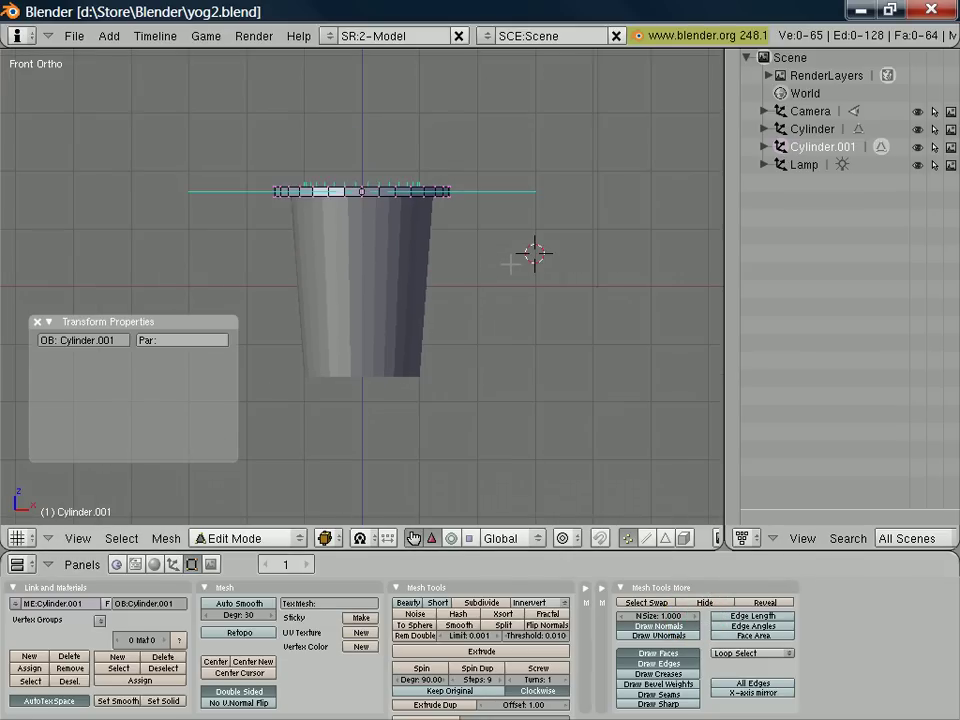
Step: Switch from the lid to the cup body and check its normals from several angles
middle_drag(508, 264, 471, 272)
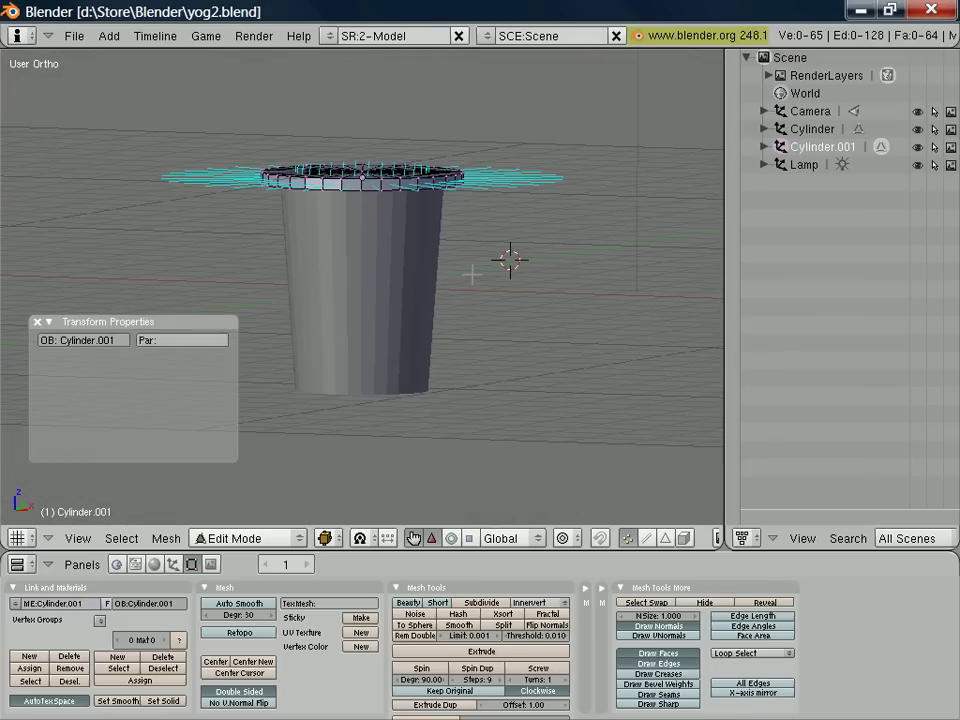
key(Tab)
right_click(367, 258)
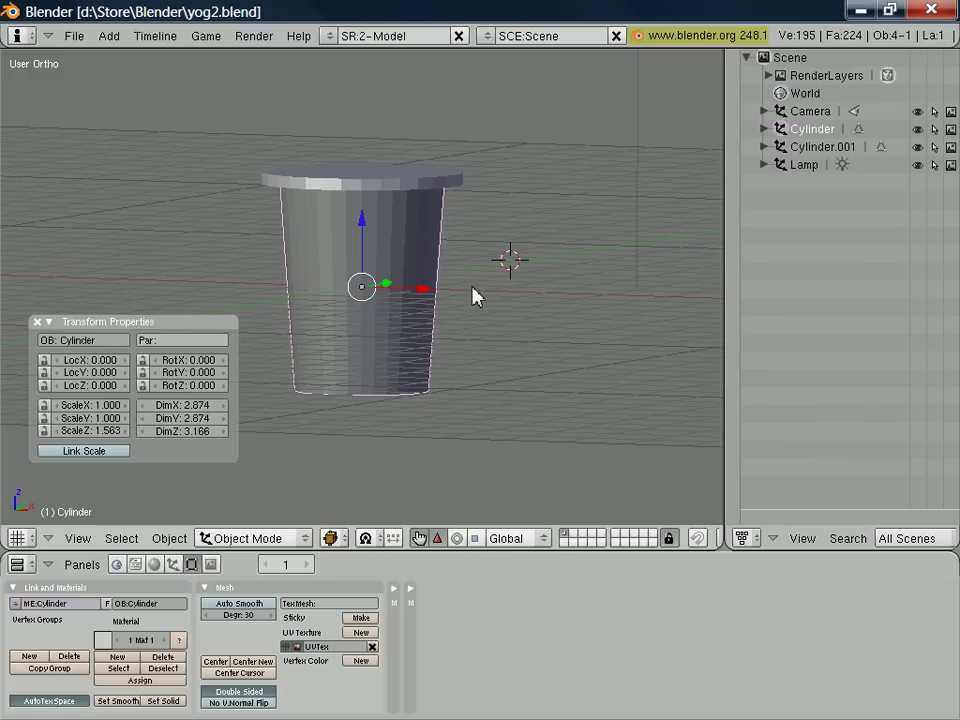
key(Tab)
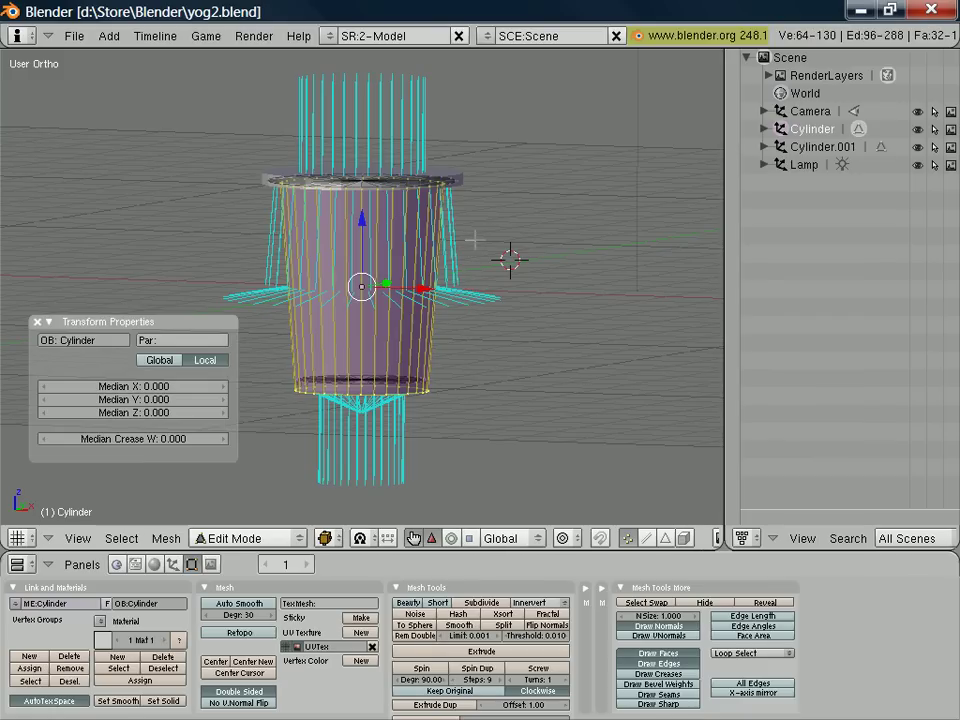
middle_drag(476, 238, 372, 142)
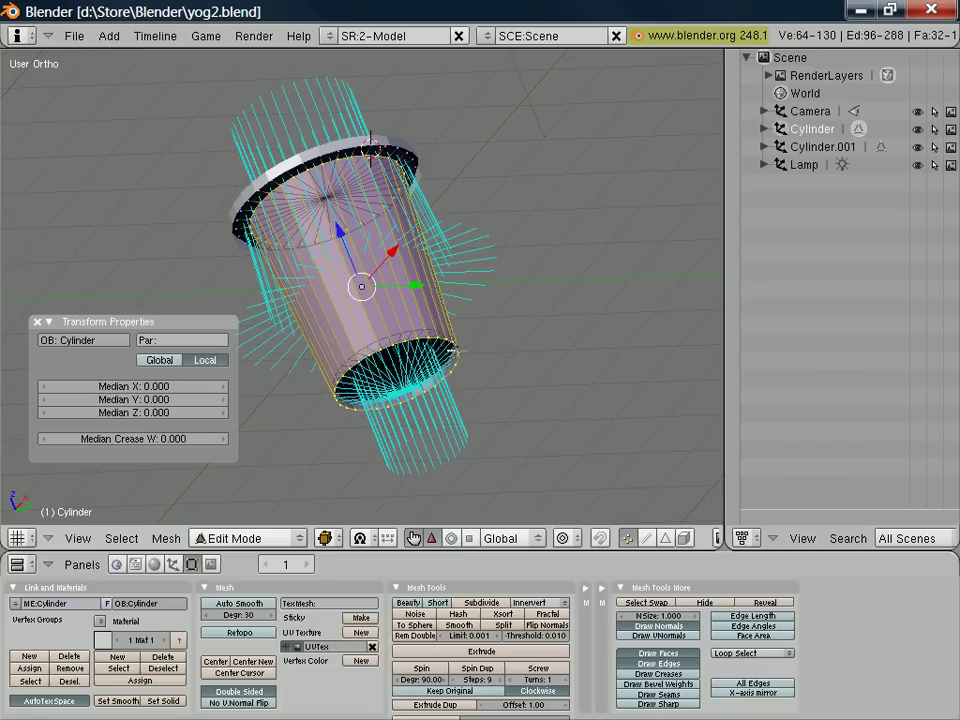
middle_drag(497, 237, 508, 330)
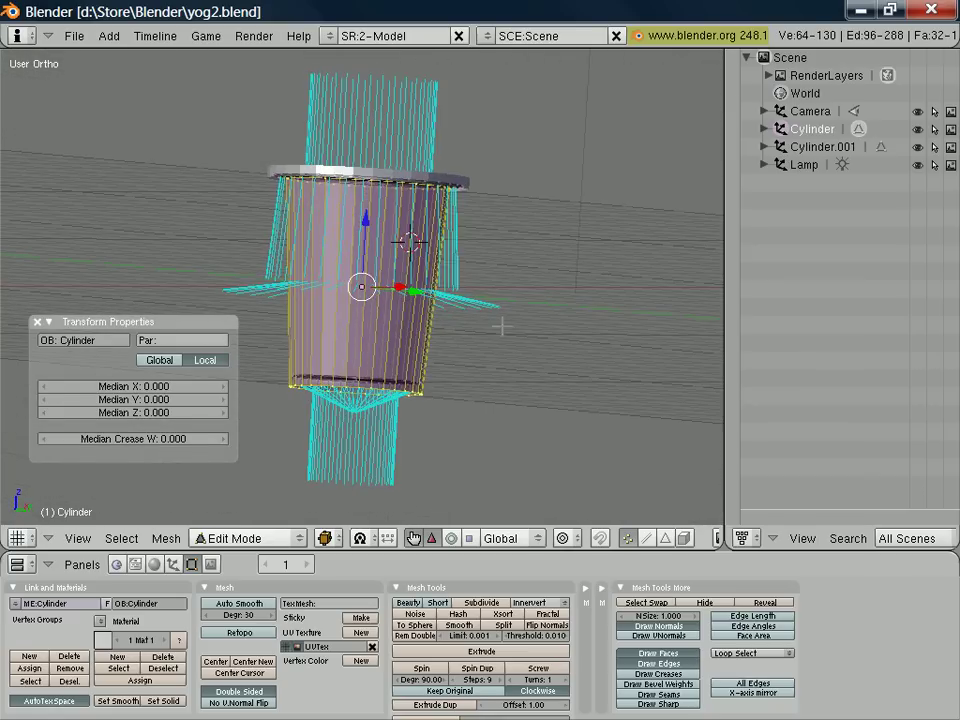
key(Tab)
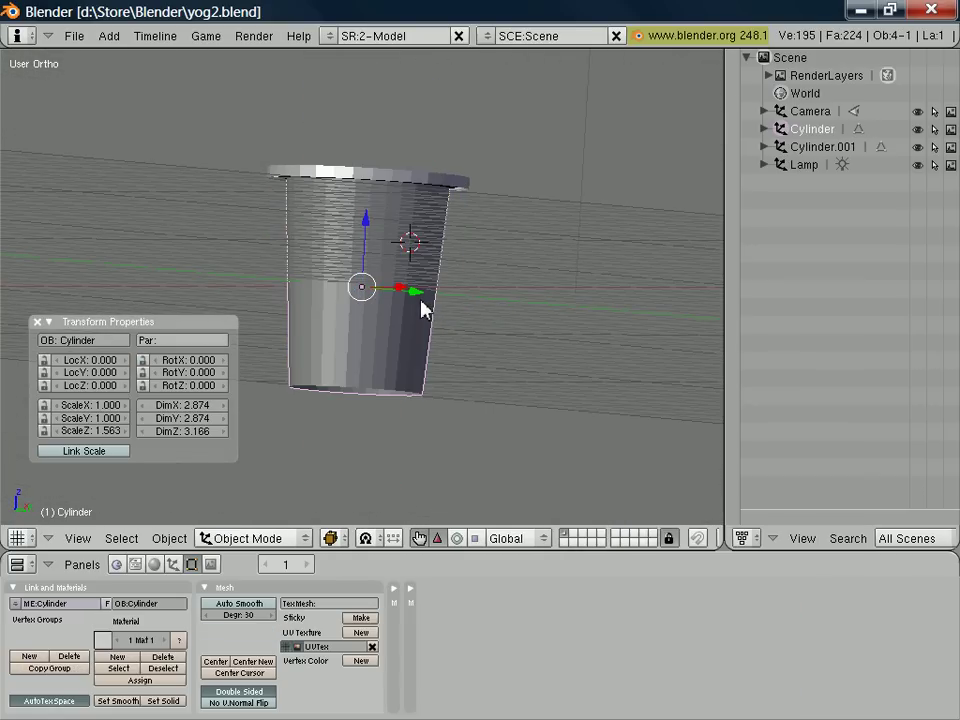
key(KP_1)
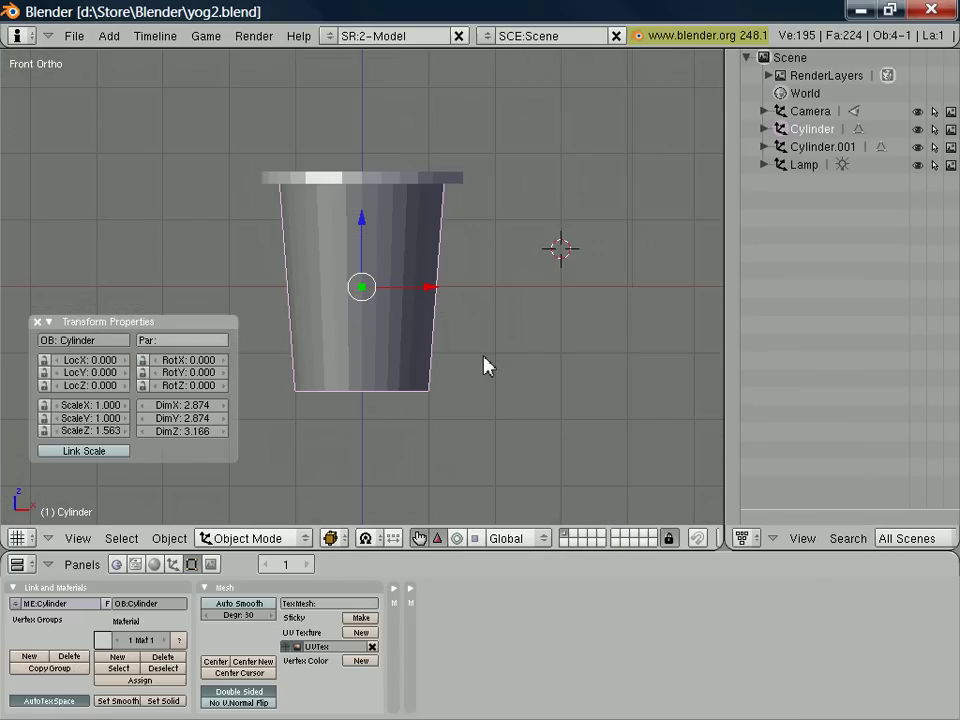
Step: Put the cup body in Edit Mode and recalculate its normals outside via Mesh > Normals
click(530, 313)
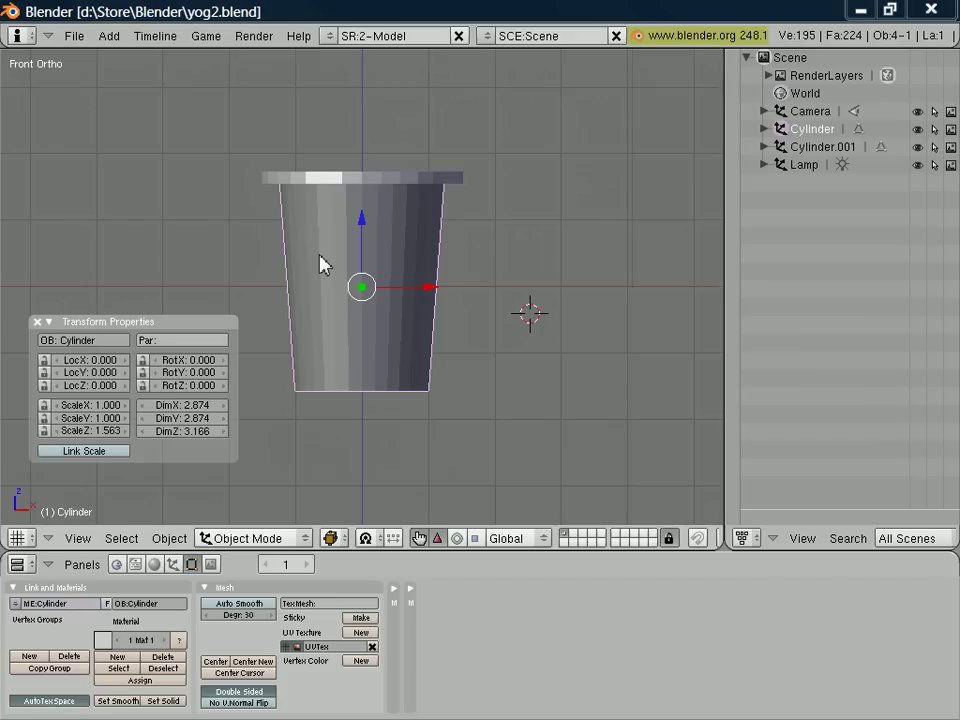
click(489, 256)
key(Tab)
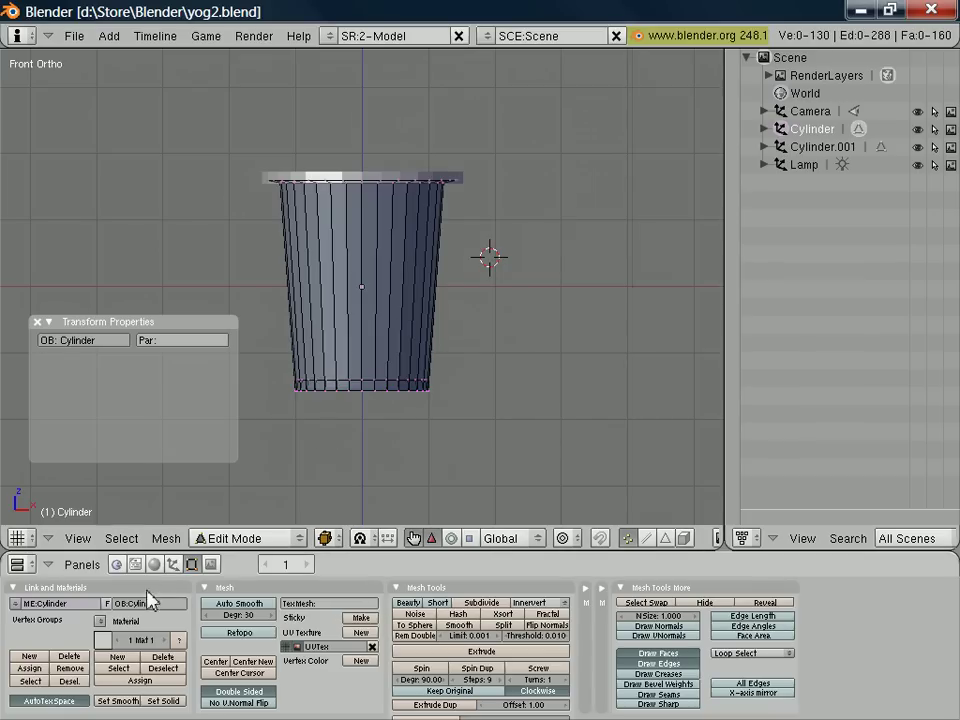
click(163, 539)
mouse_move(241, 184)
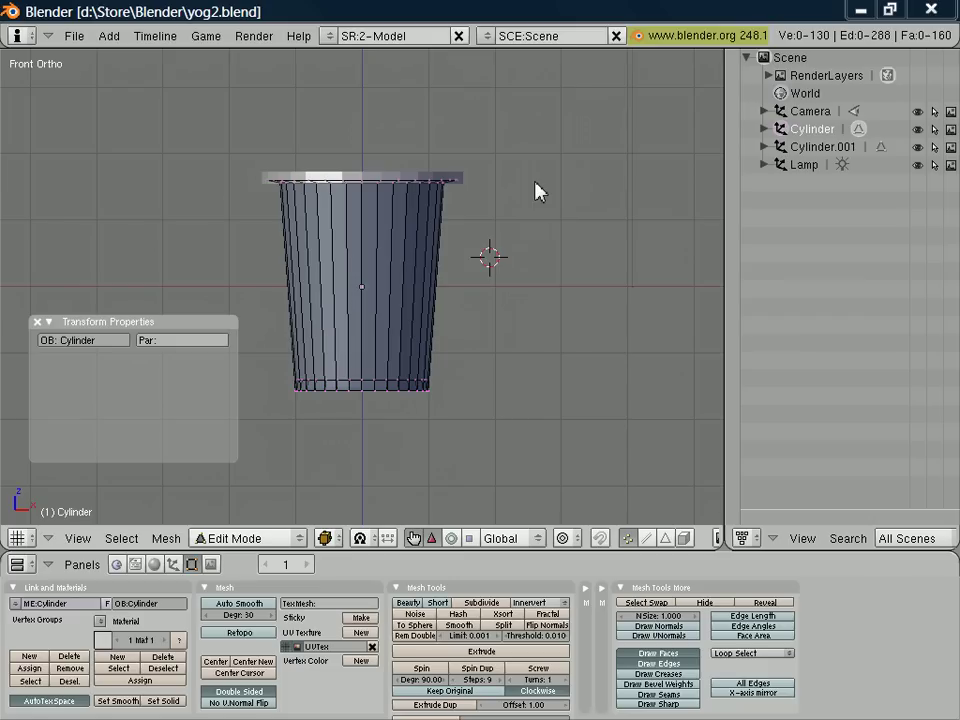
Step: Leave Edit Mode and orbit around the cup's top, sides and open underside
click(546, 239)
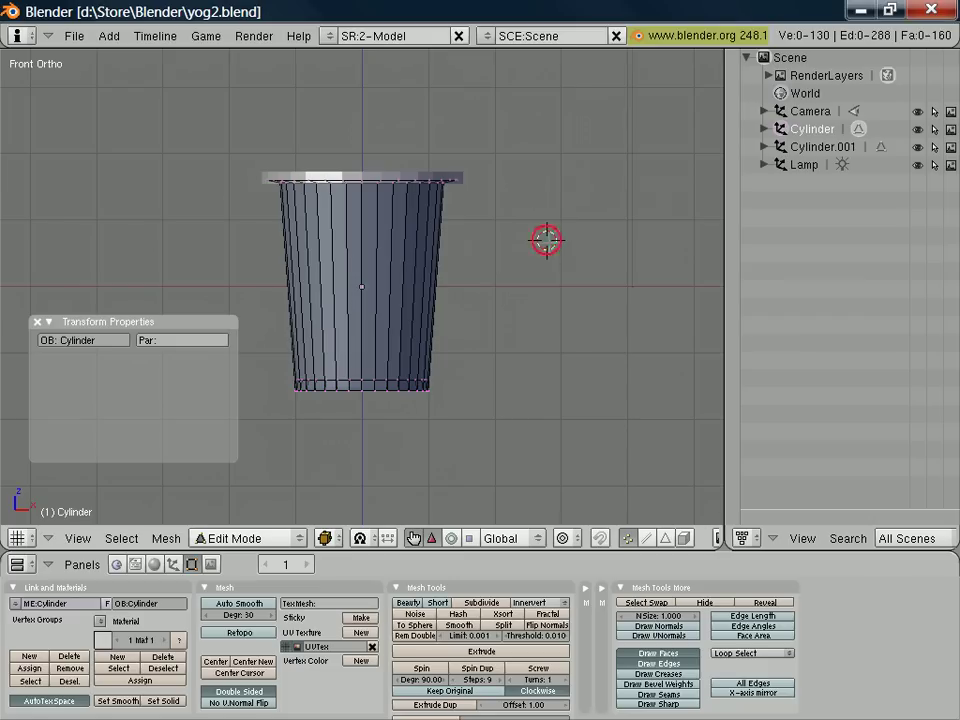
key(Tab)
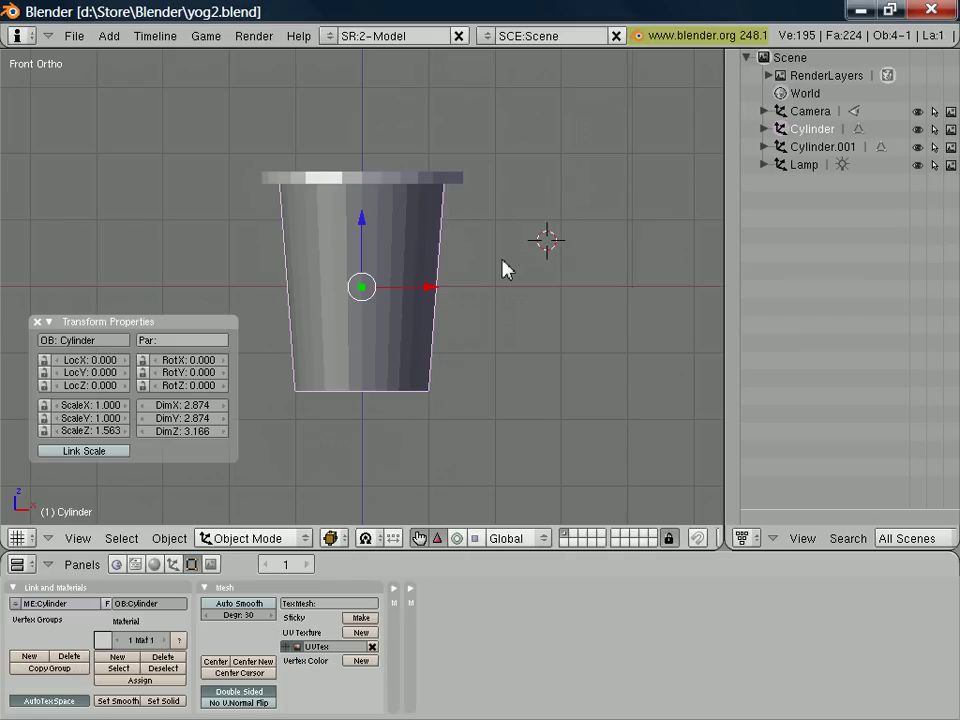
middle_drag(506, 268, 465, 381)
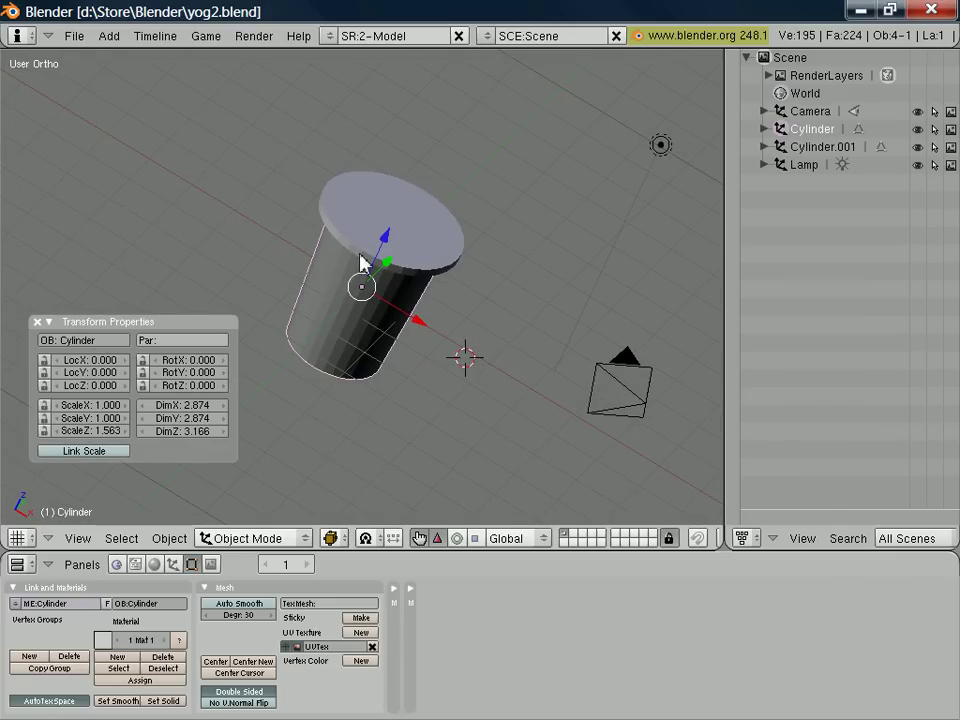
middle_drag(508, 328, 487, 188)
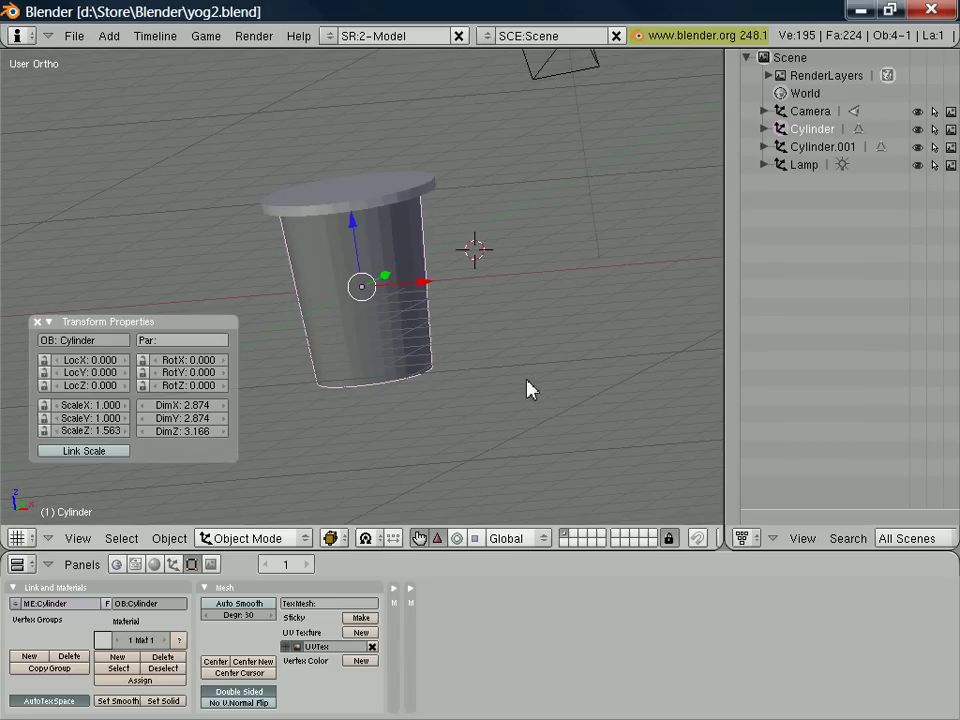
middle_drag(519, 386, 448, 261)
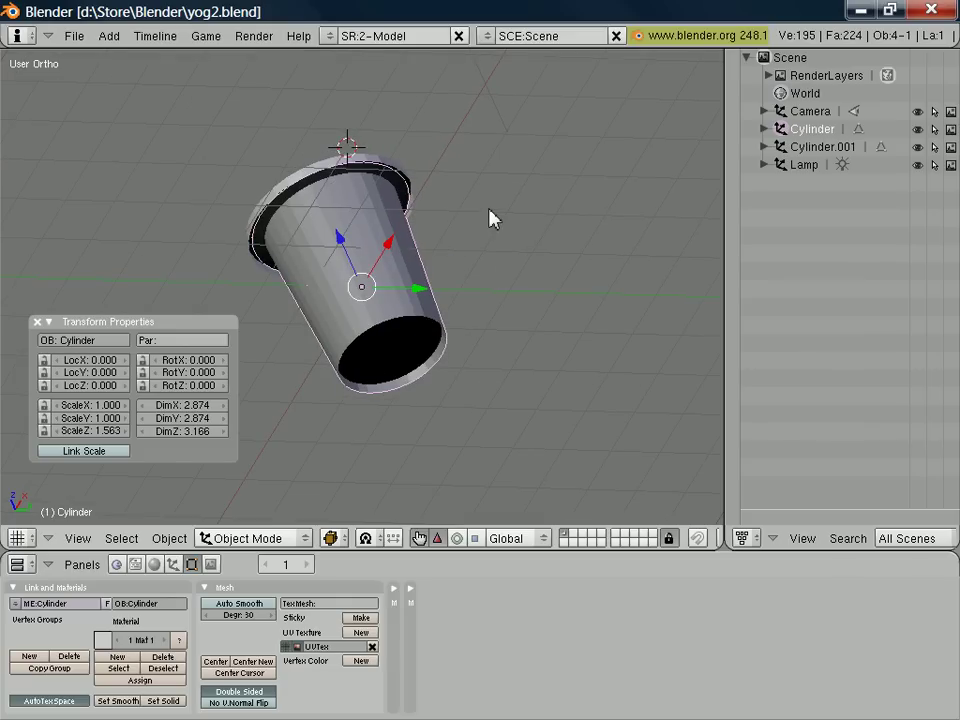
middle_drag(491, 216, 618, 290)
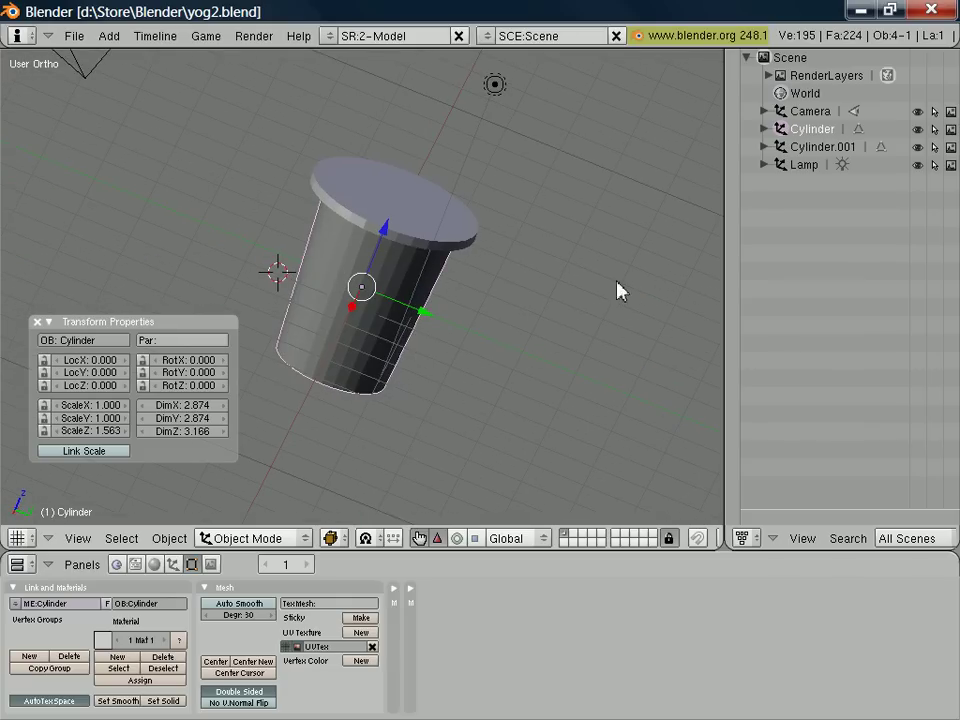
Step: Hide the lid disc Cylinder.001 in the Outliner, leaving only the cup body visible
click(917, 129)
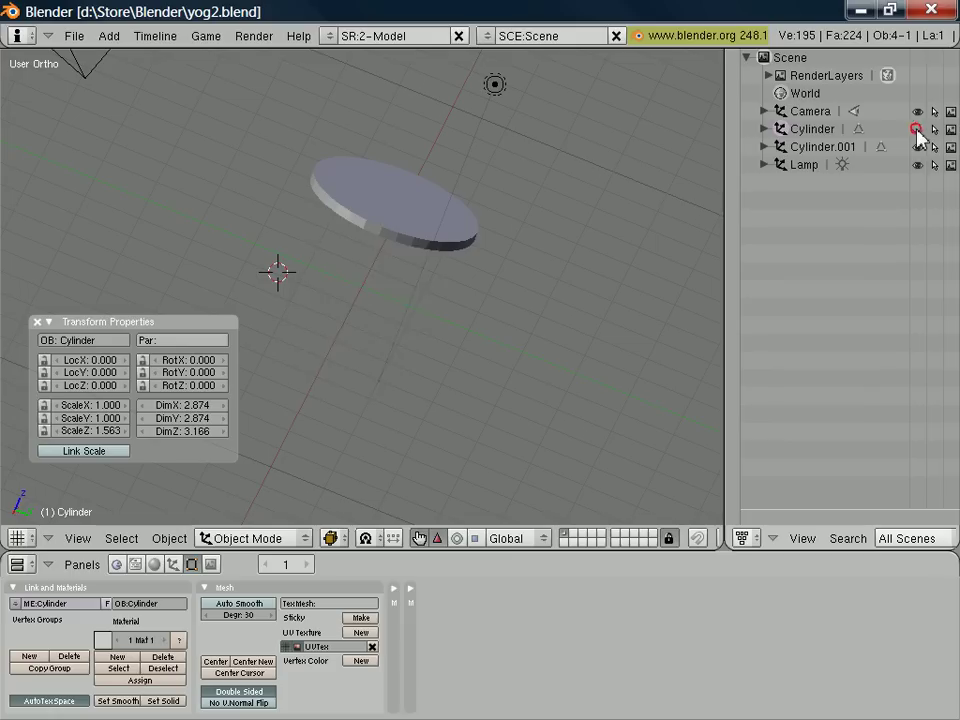
click(917, 129)
click(917, 147)
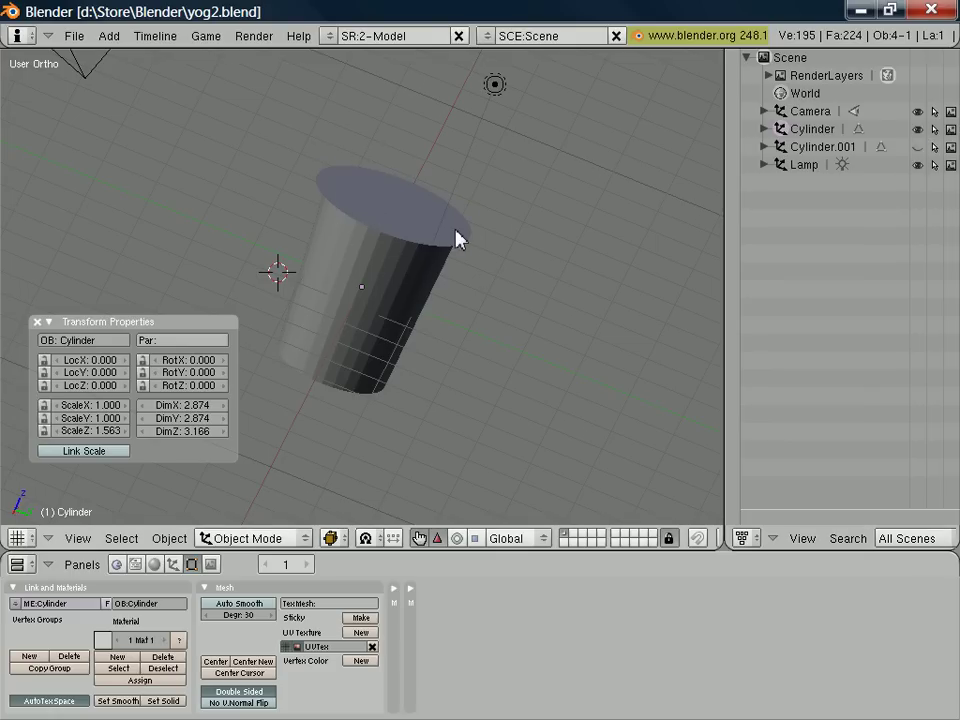
middle_drag(555, 305, 640, 215)
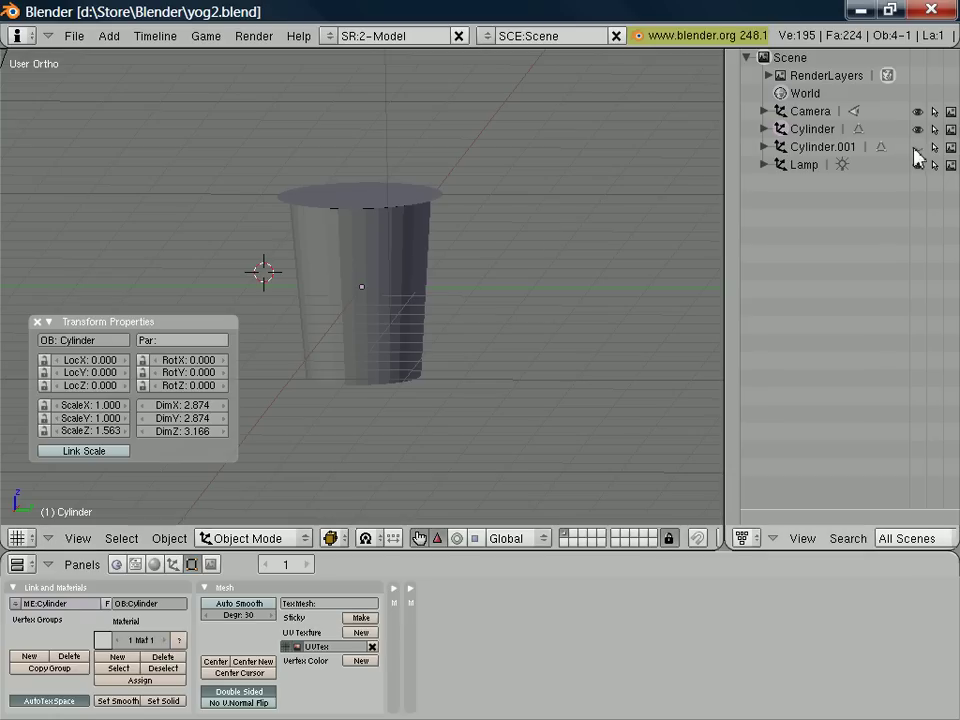
click(917, 147)
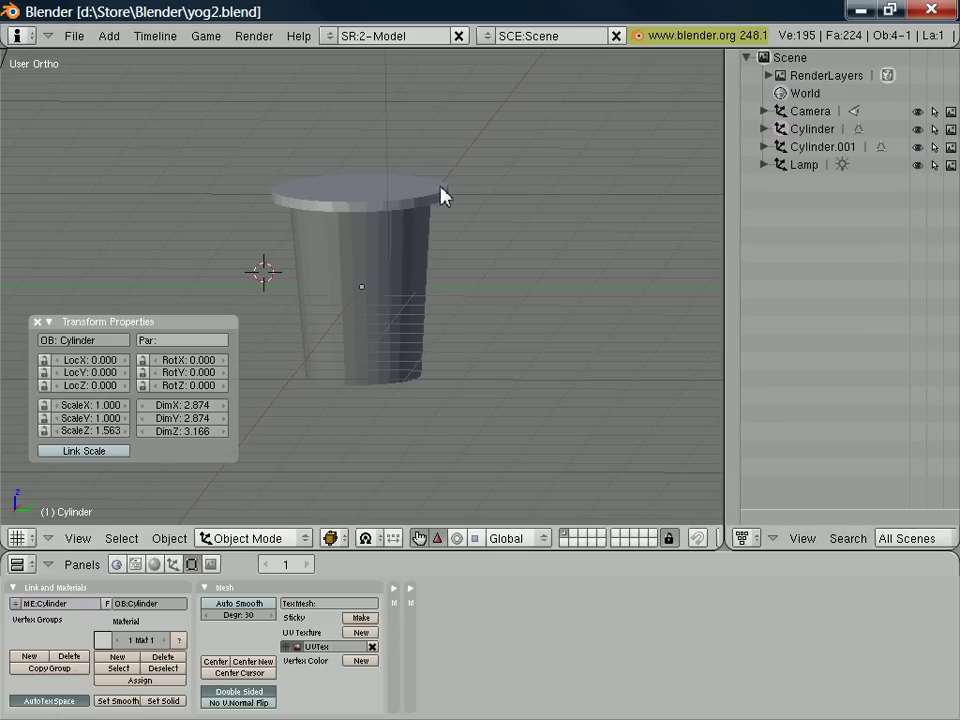
click(917, 148)
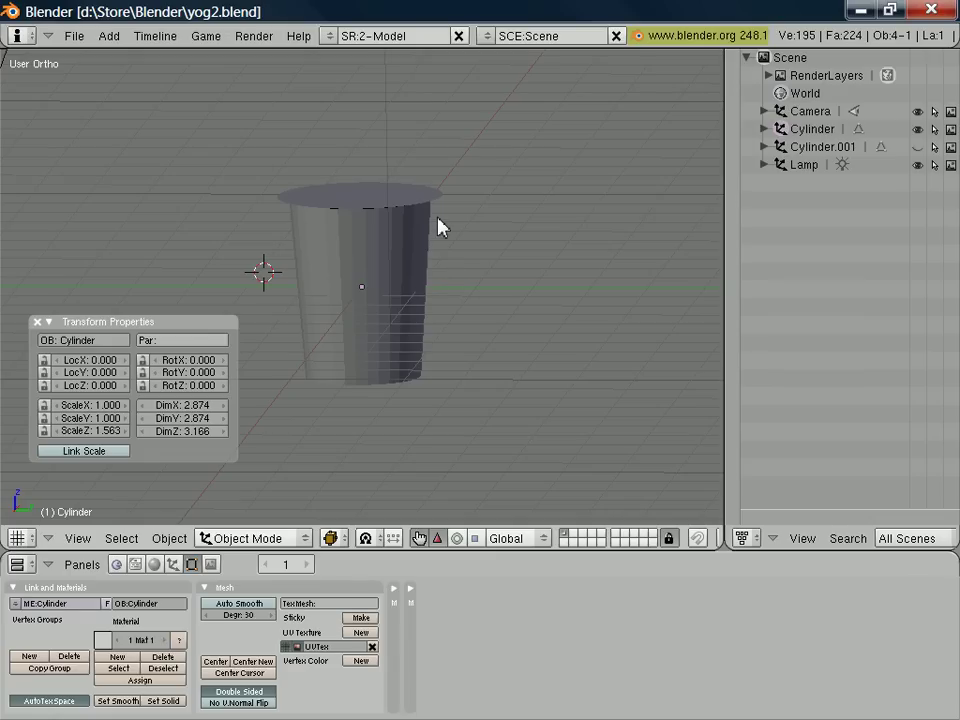
Step: In Edit Mode front view, box-select the vertices of the cup's top rim
key(Tab)
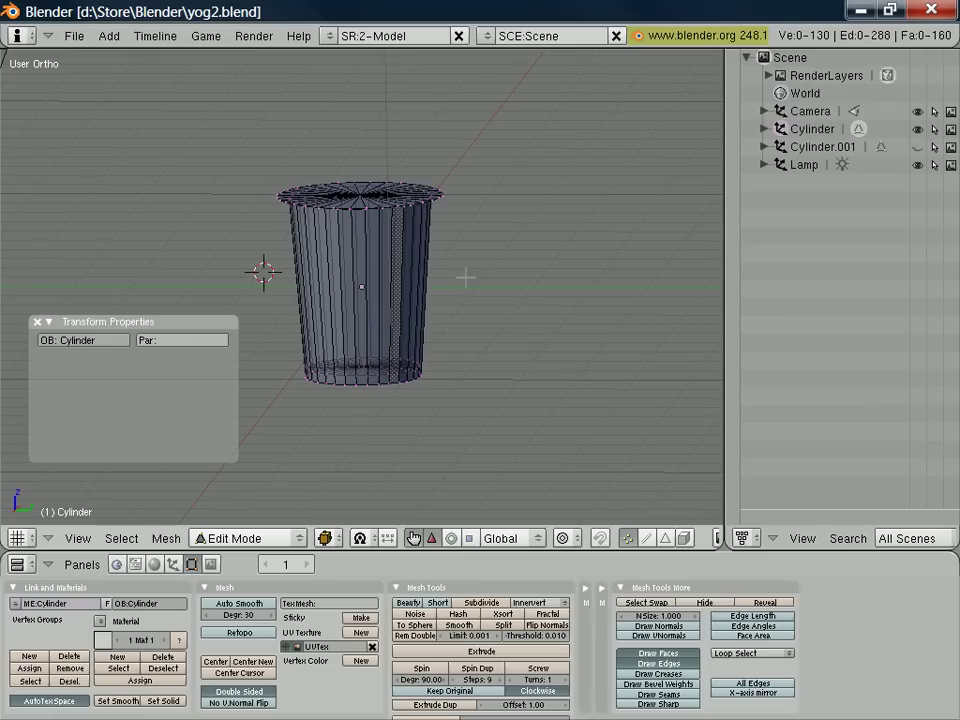
key(KP_1)
scroll(381, 321, up, 2)
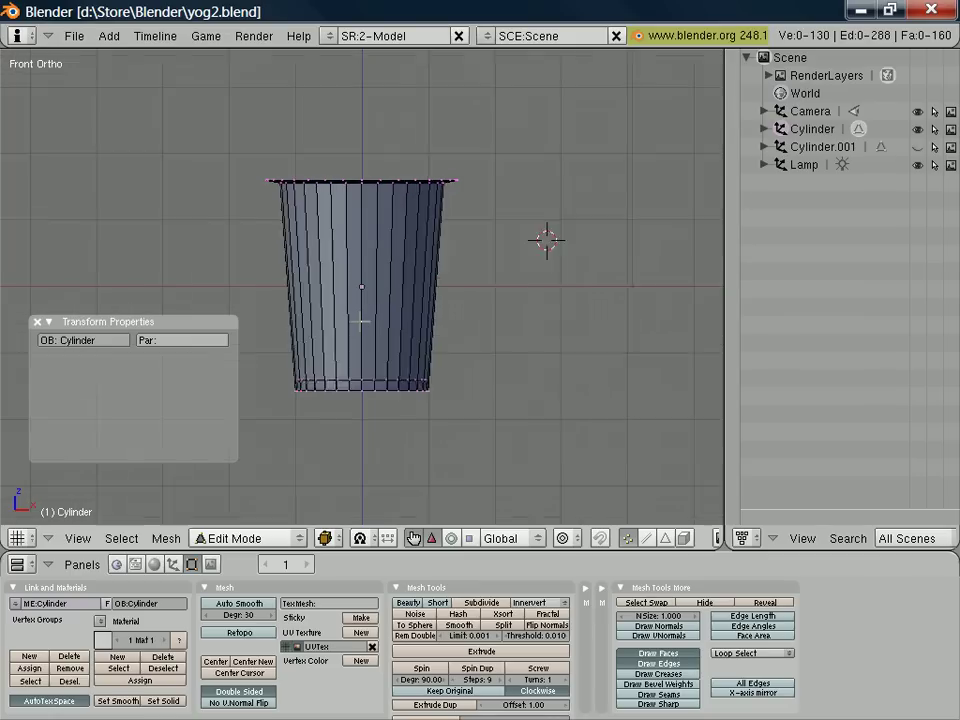
scroll(362, 318, up, 1)
scroll(360, 316, up, 1)
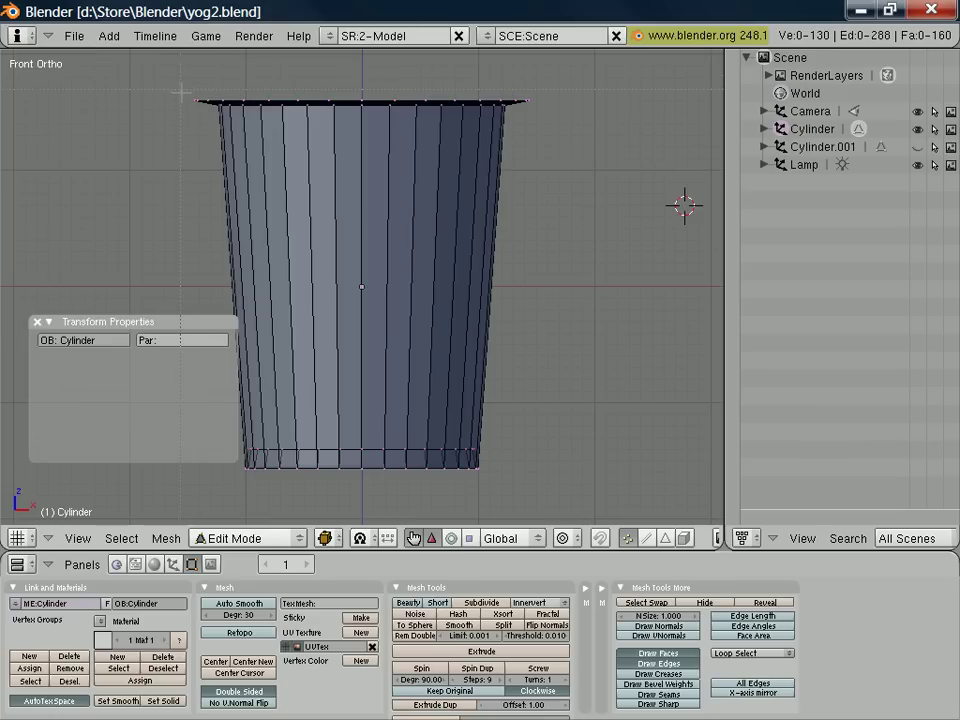
key(b)
drag(181, 95, 538, 104)
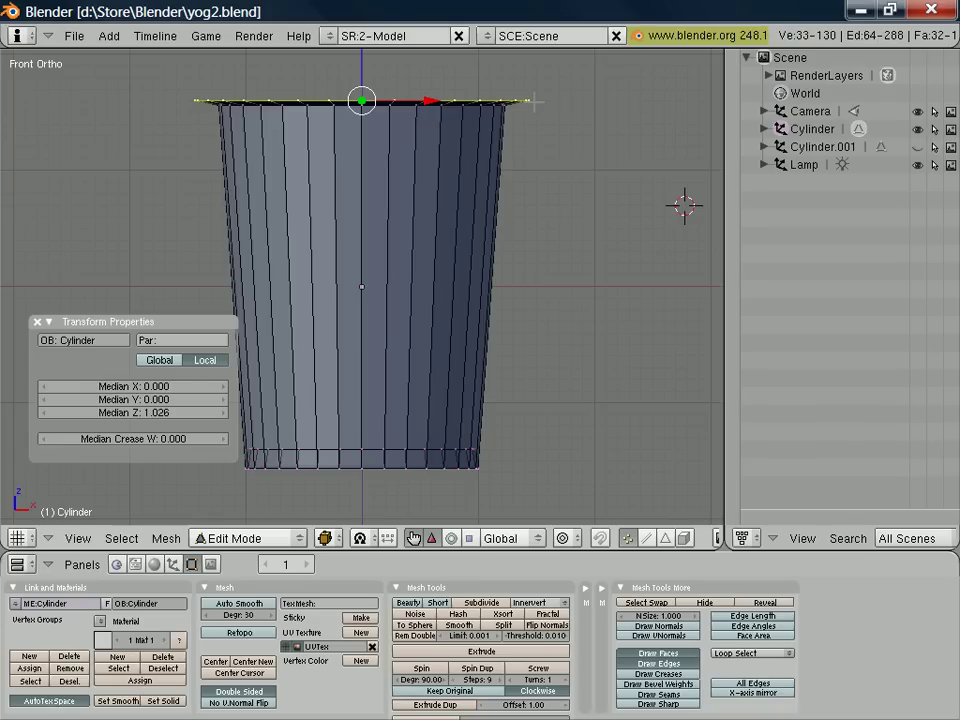
Step: Separate the selected top rim into its own object, Cylinder.002
key(p)
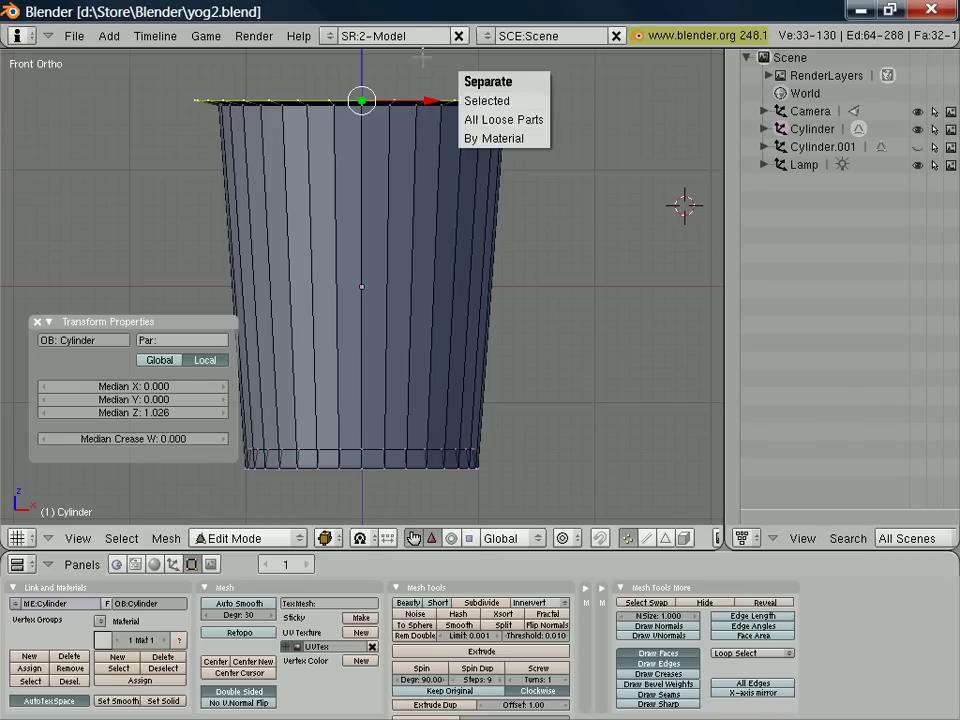
key(p)
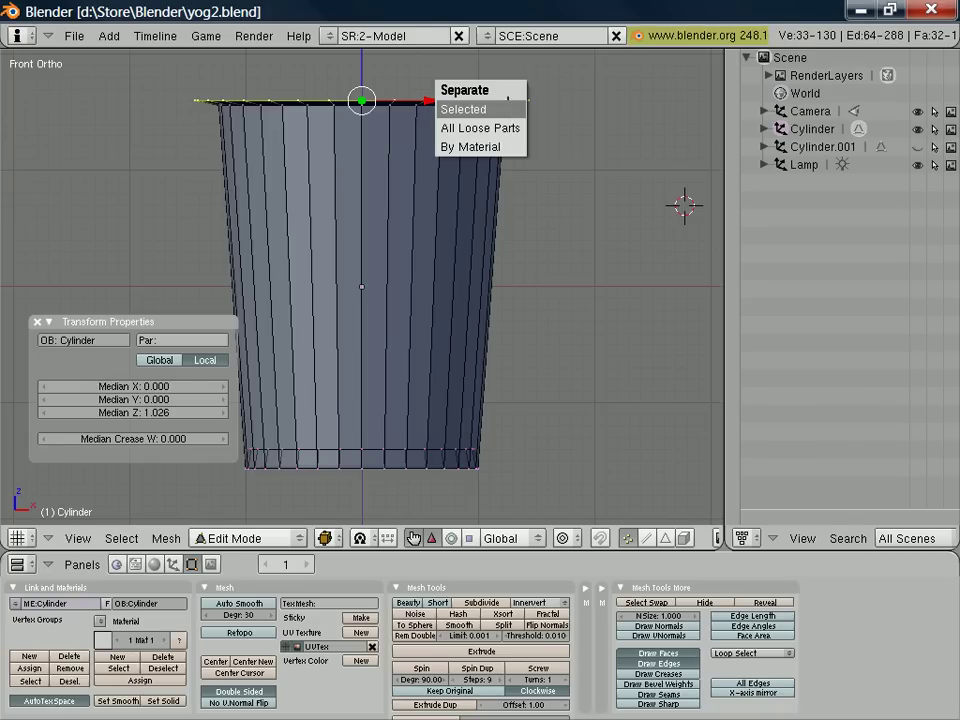
click(508, 110)
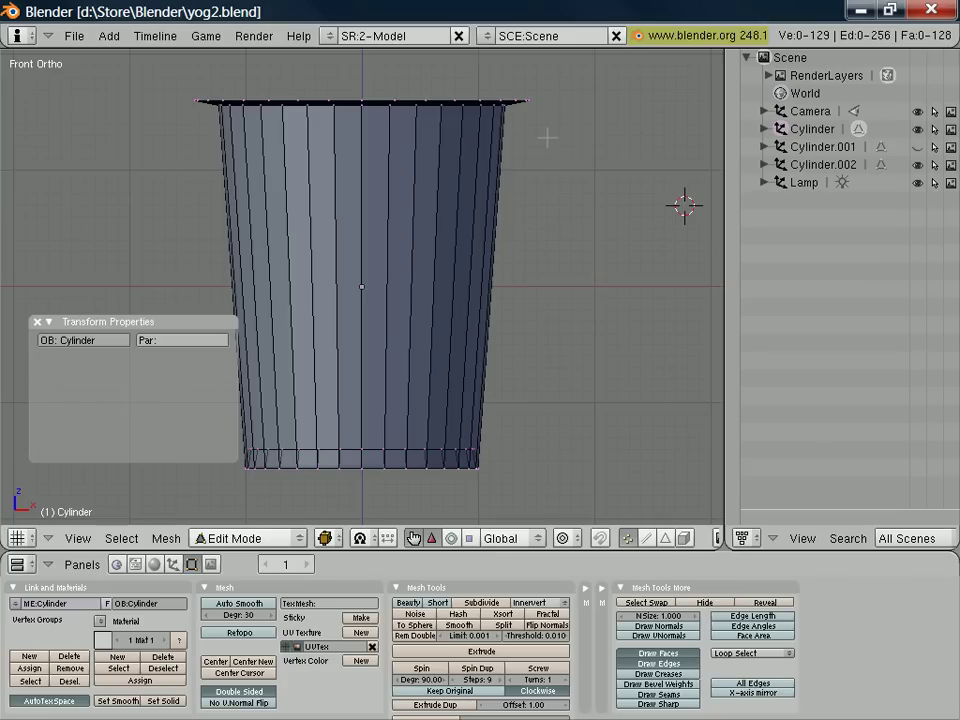
scroll(392, 467, up, 3)
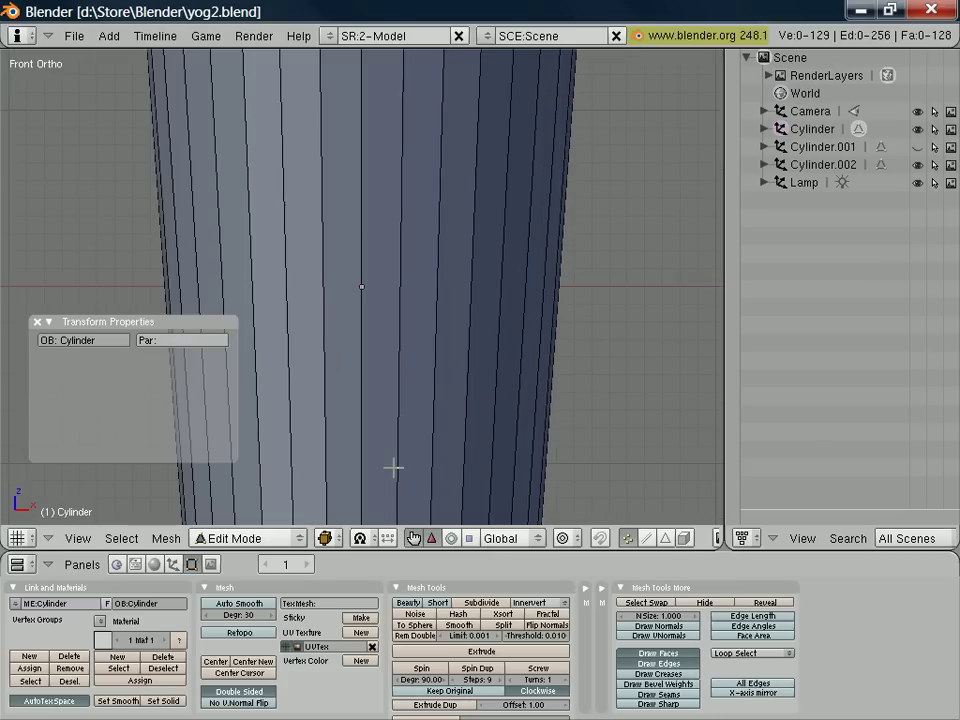
scroll(393, 466, down, 2)
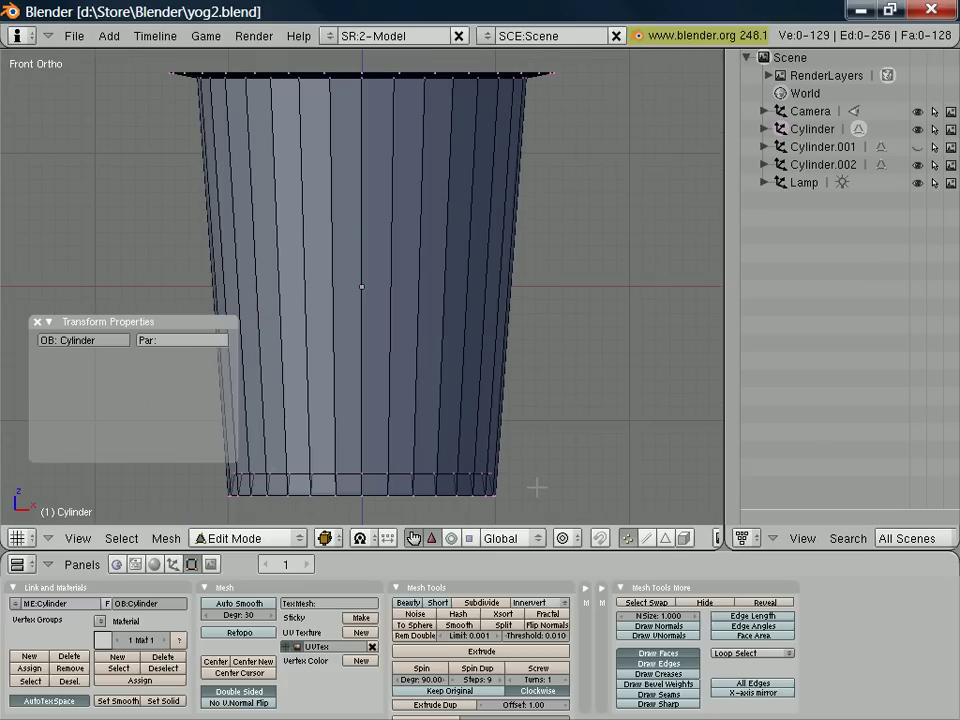
Step: Deselect all, select the cup's bottom edge loop and separate it as Cylinder.003
key(a)
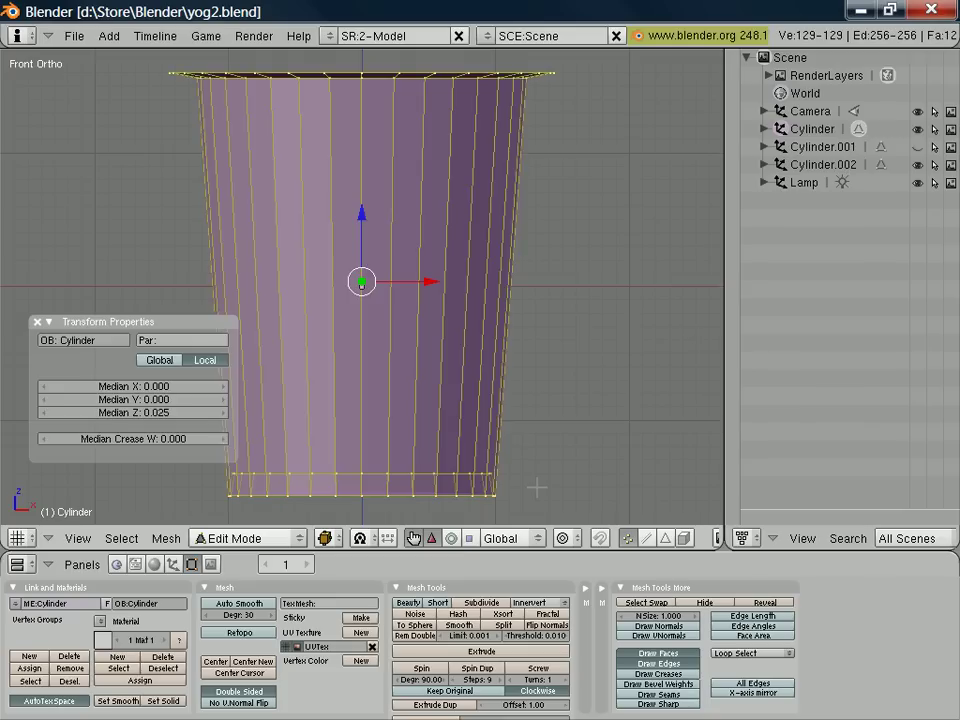
key(a)
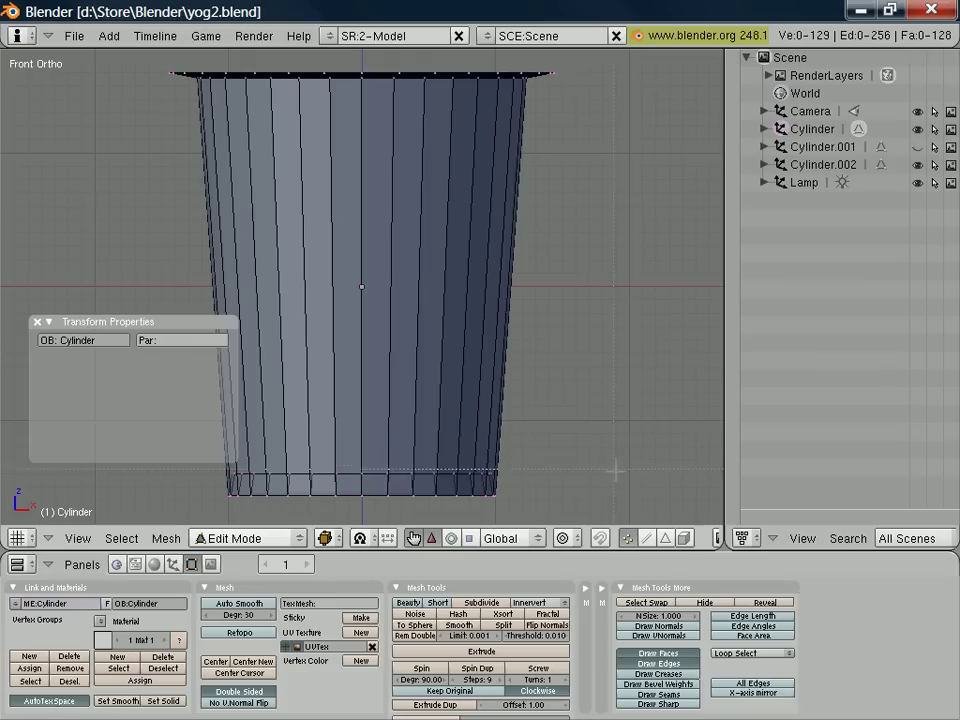
click(515, 483)
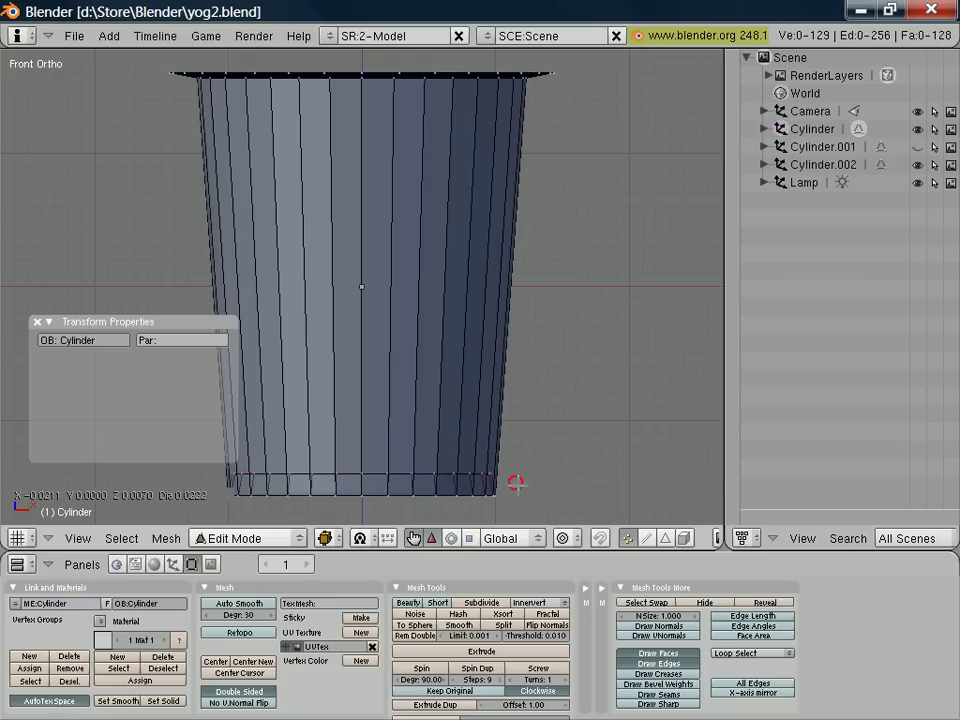
alt+right_click(199, 467)
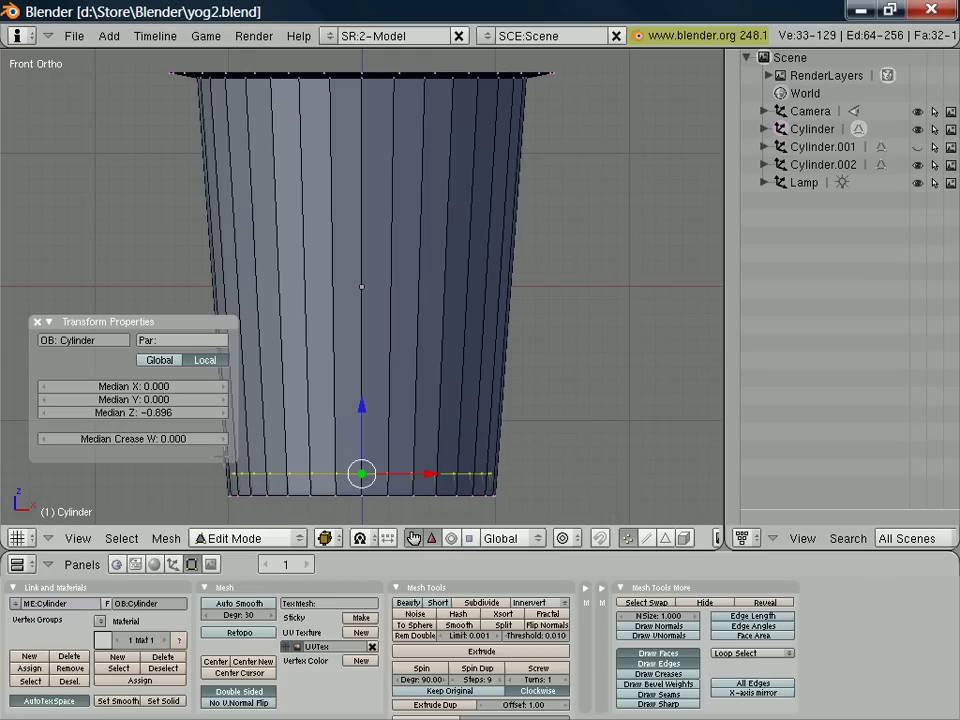
key(p)
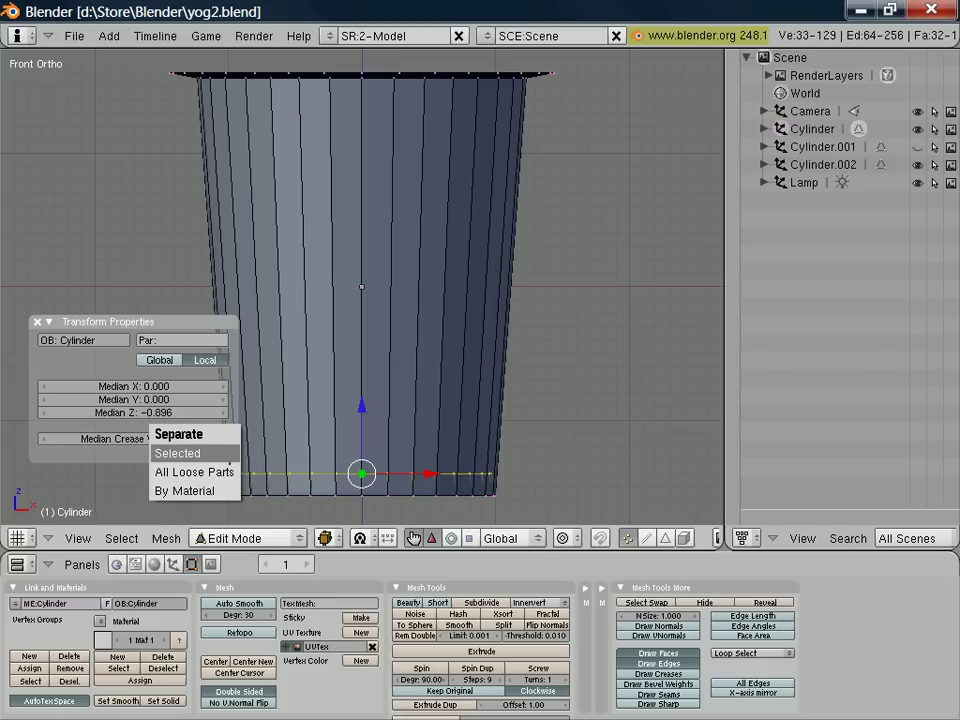
click(205, 453)
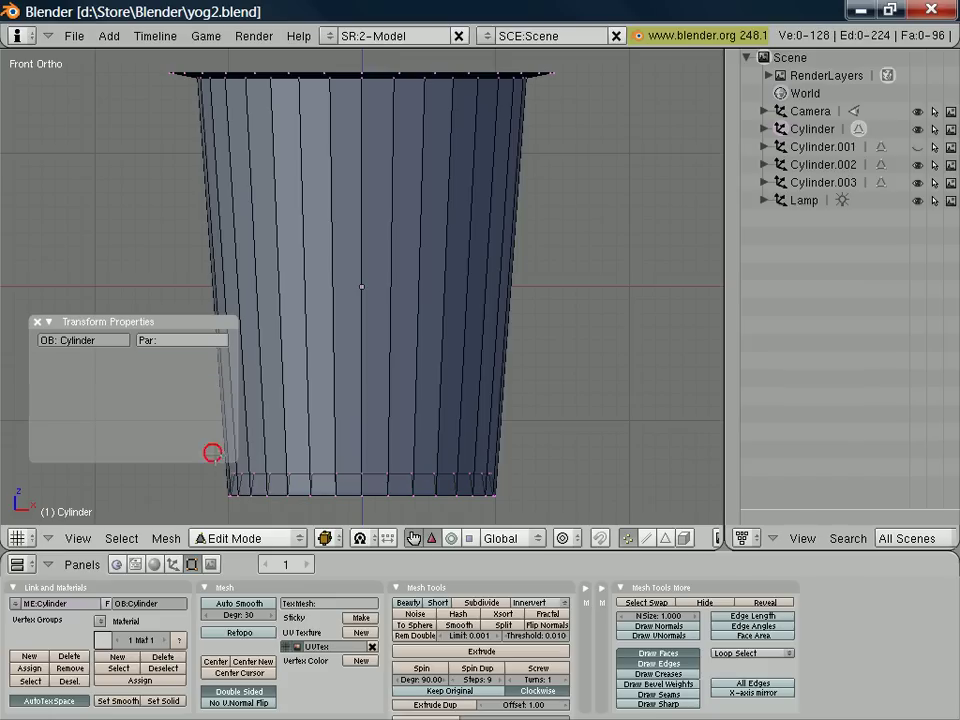
Step: Turn on normal display and check the normals of the top disc Cylinder.002
click(682, 630)
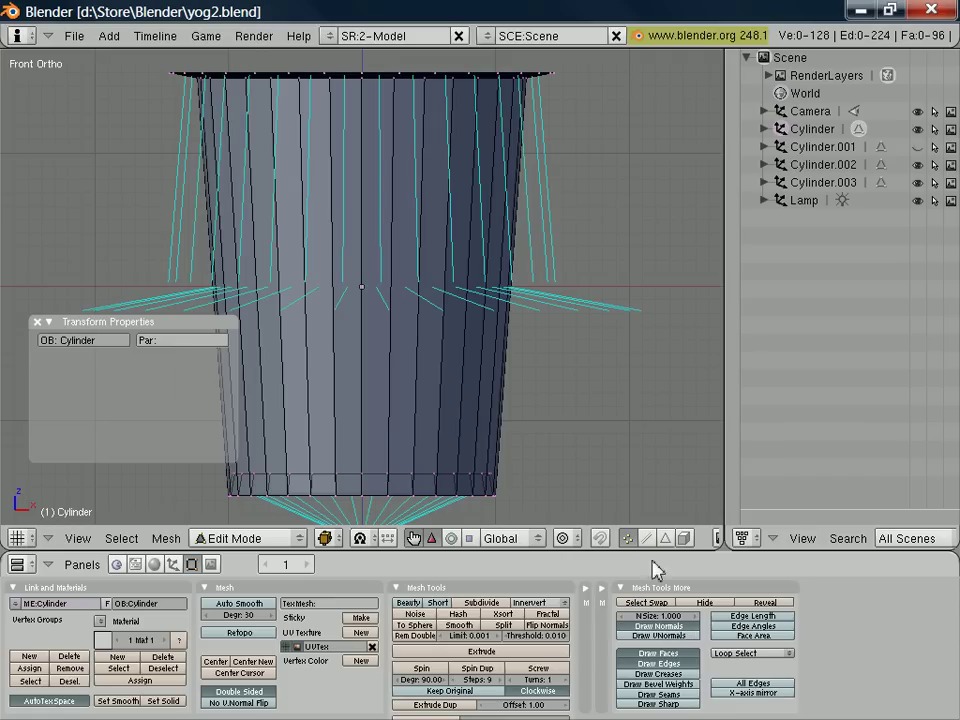
key(Tab)
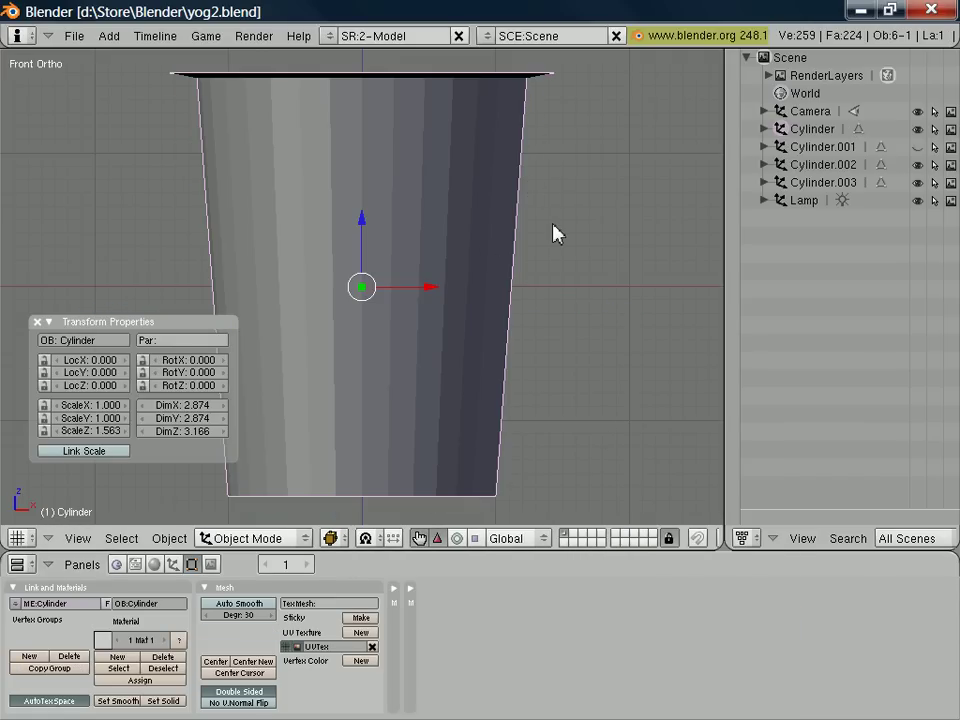
middle_drag(557, 233, 547, 270)
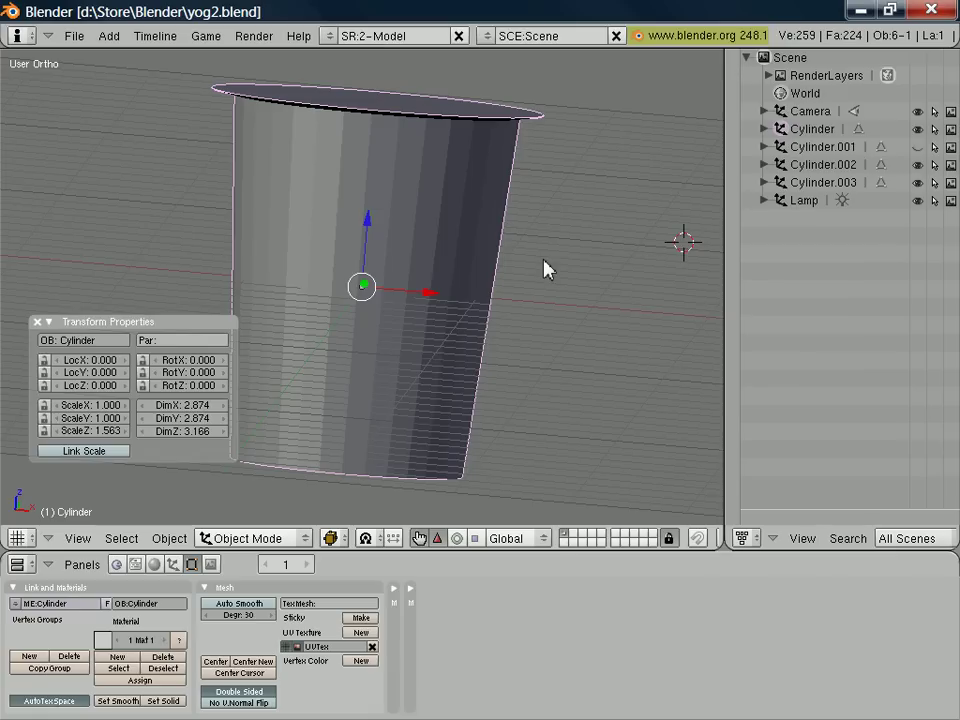
right_click(407, 107)
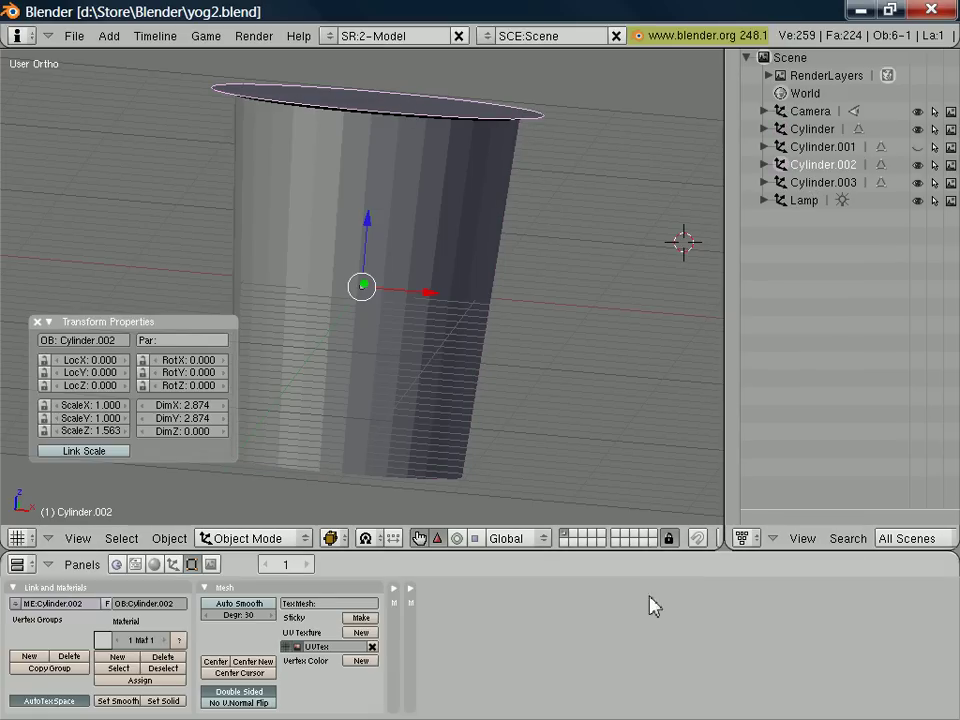
key(Tab)
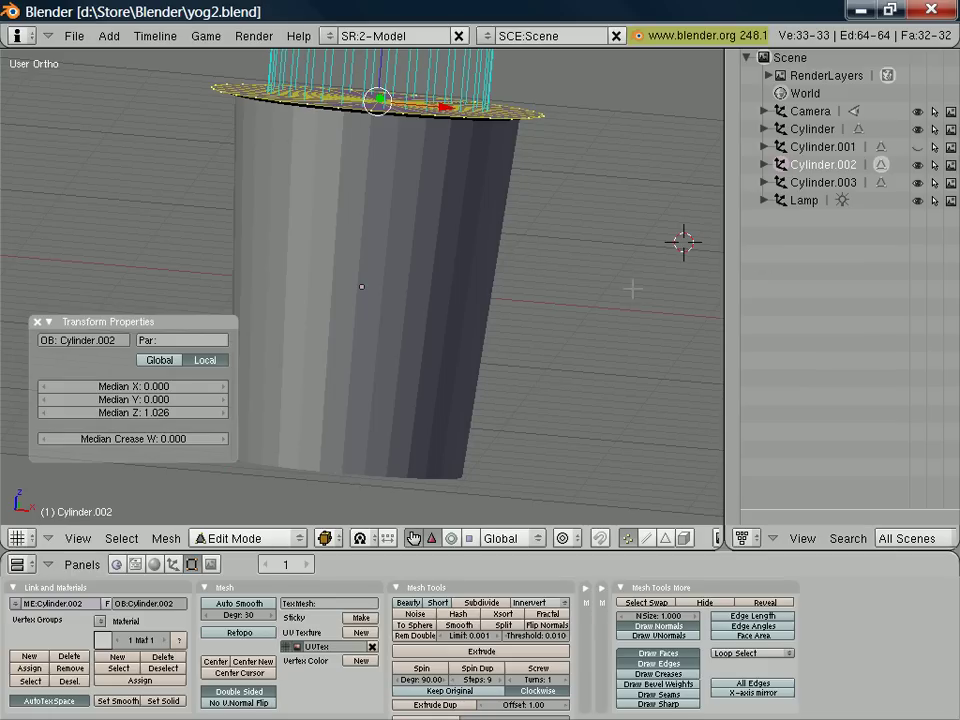
Step: Inspect Cylinder.003's normals from below, then turn normals off and return to front view
click(800, 184)
scroll(668, 272, down, 2)
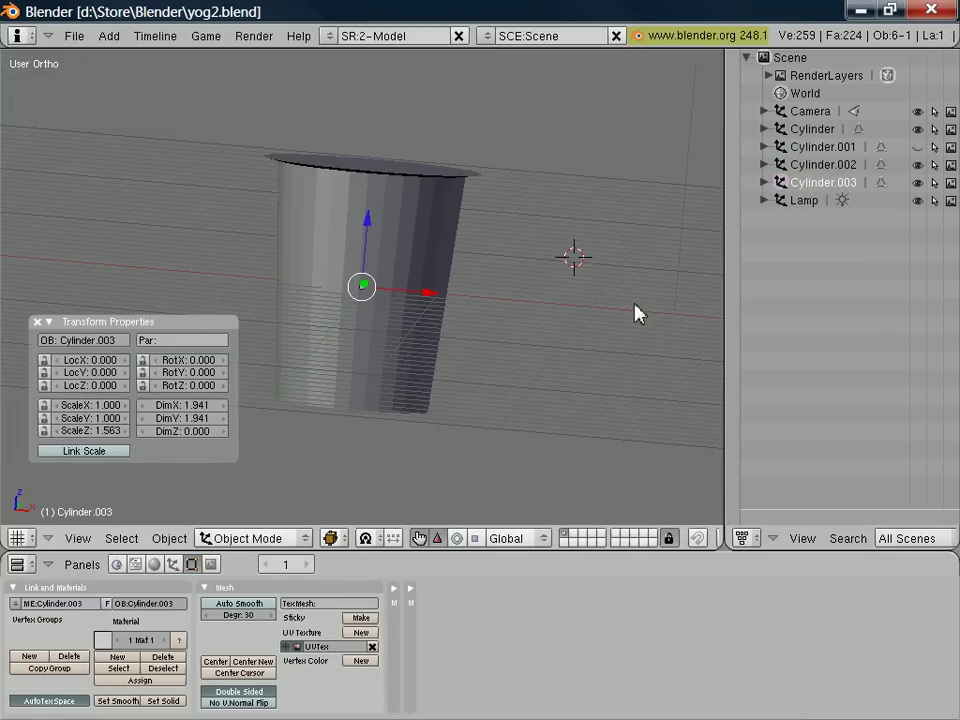
scroll(634, 311, up, 1)
scroll(620, 315, up, 1)
key(Tab)
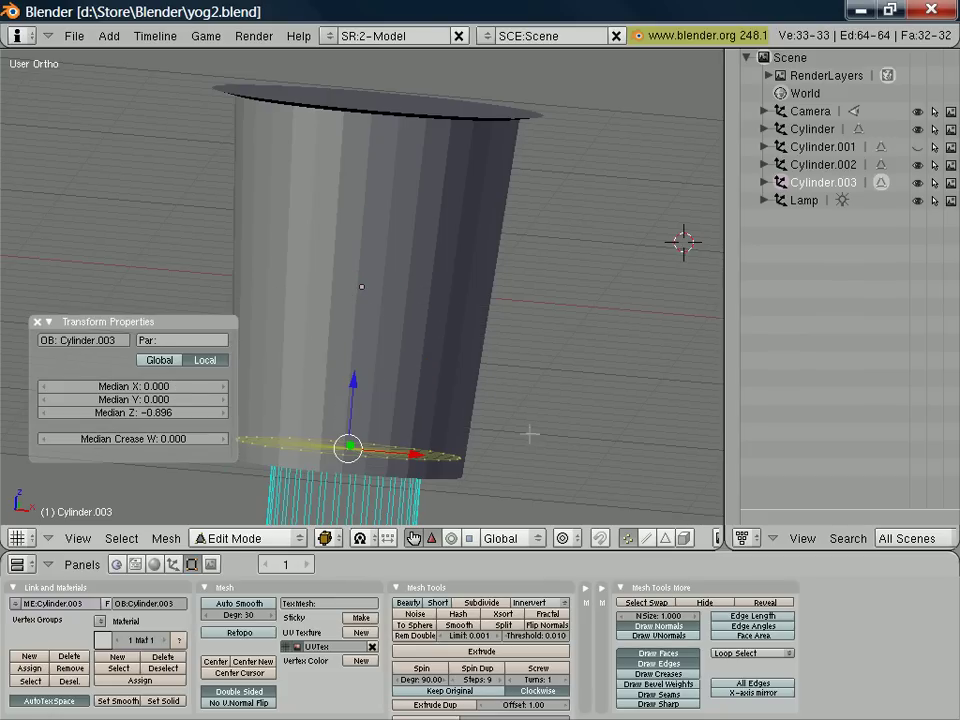
middle_drag(530, 425, 527, 399)
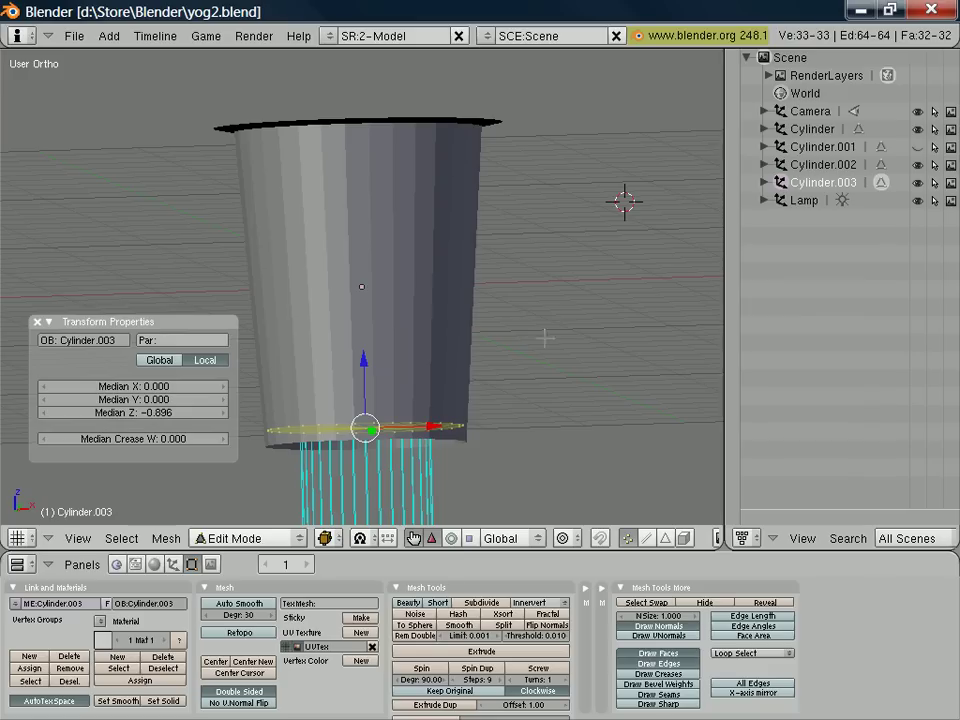
click(658, 627)
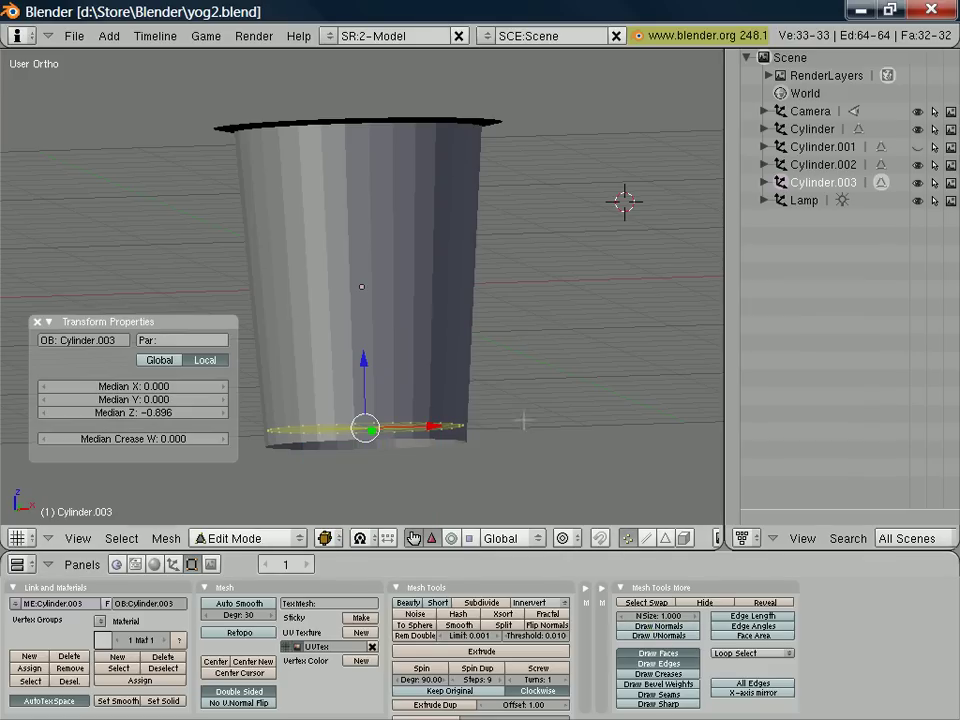
key(Tab)
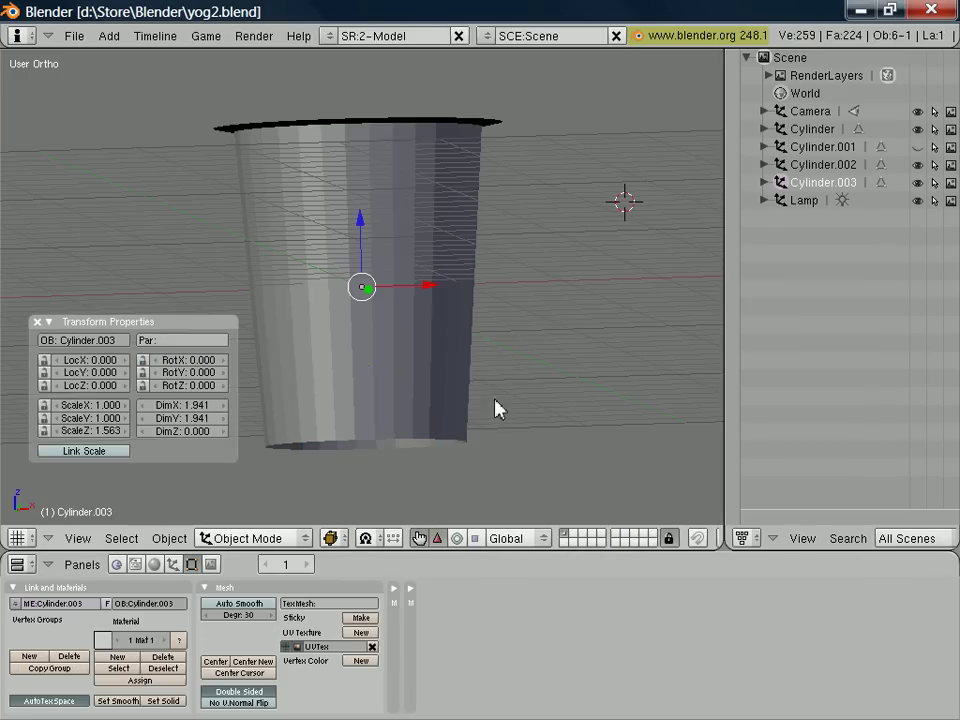
key(KP_1)
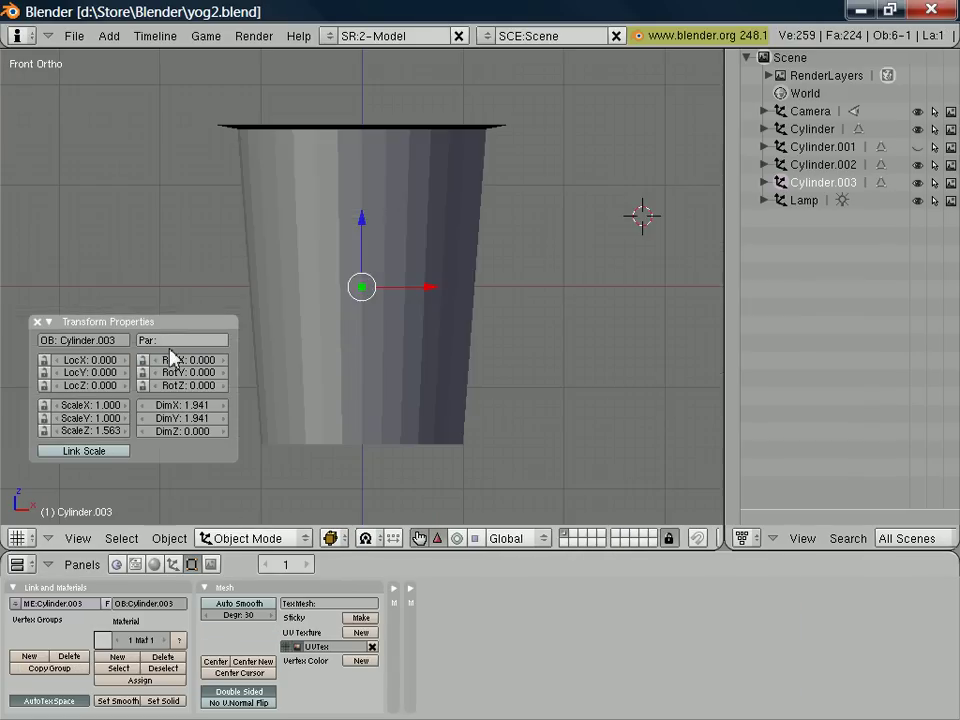
Step: Unhide the lid disc and rename the top rim object PlasticLid
click(918, 147)
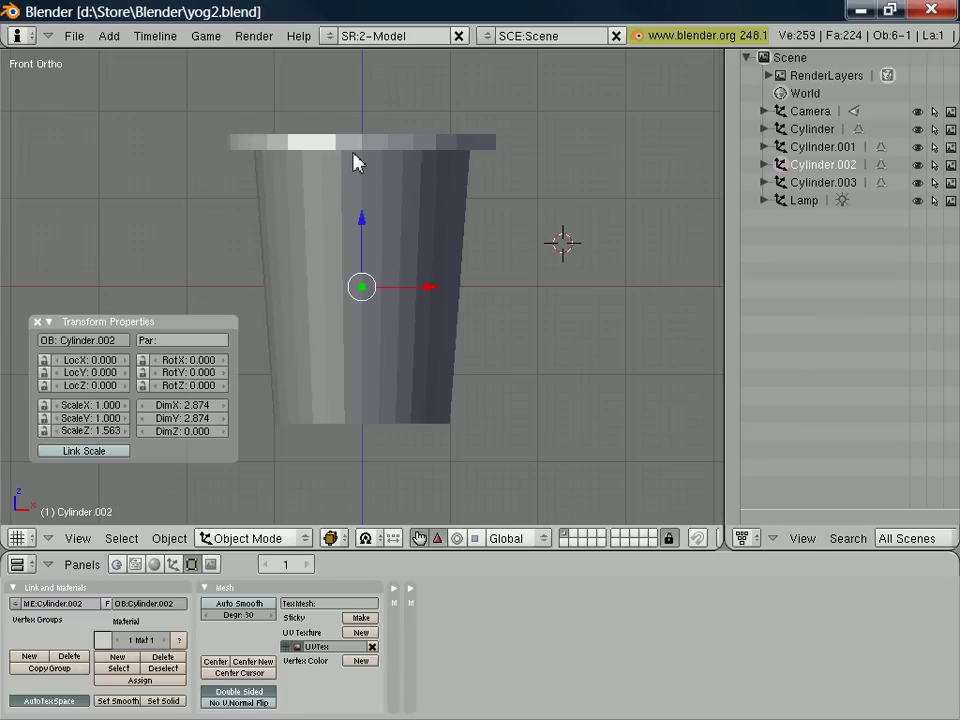
right_click(357, 148)
click(62, 341)
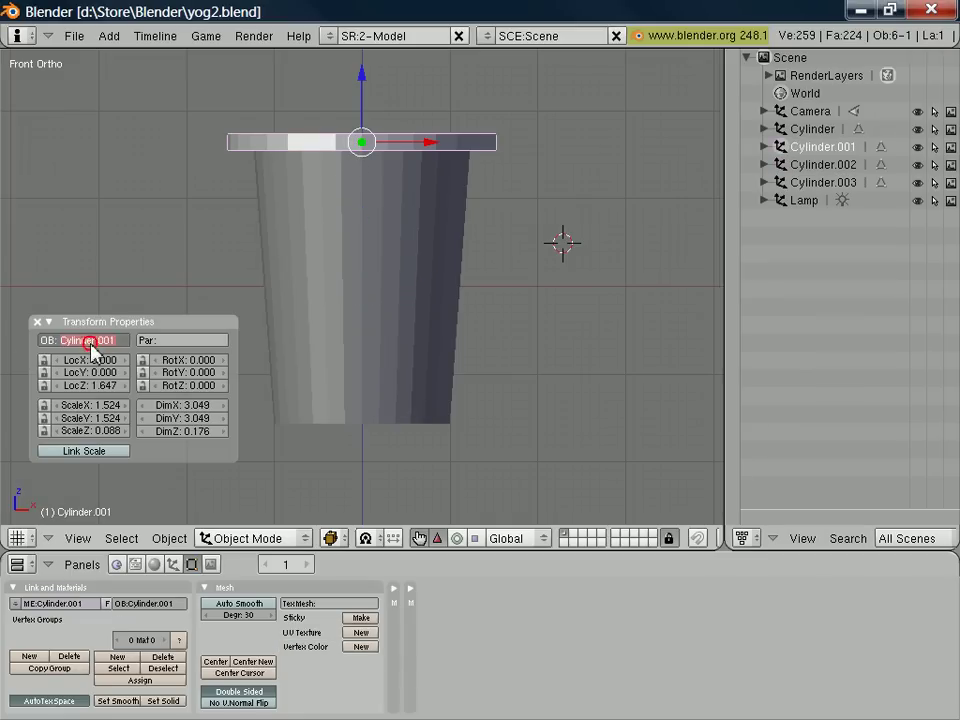
text(Pla)
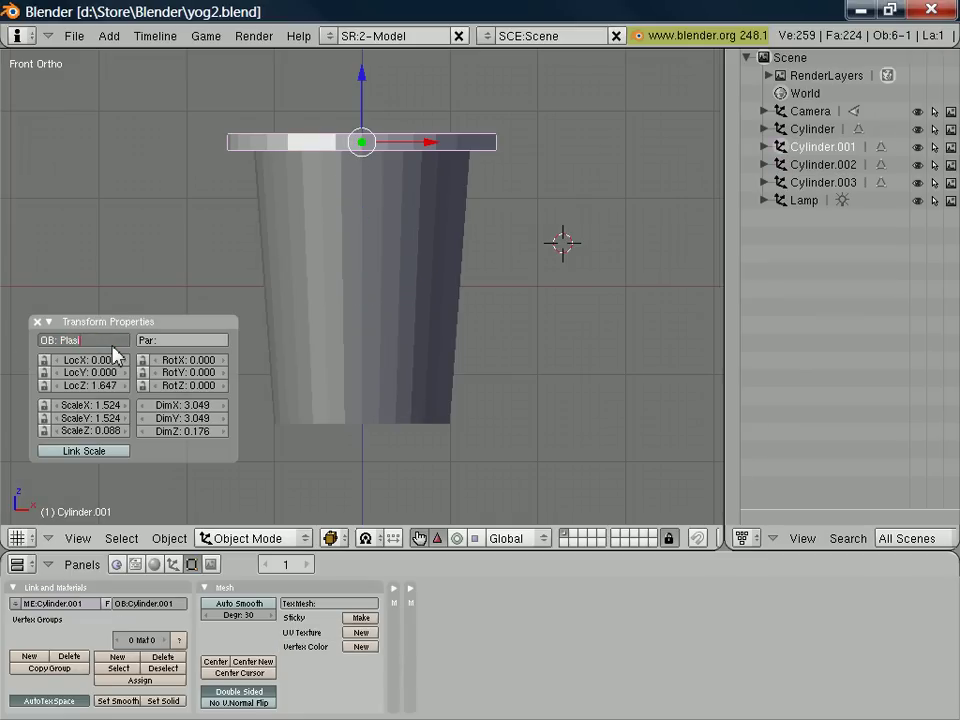
text(sticLid)
key(Return)
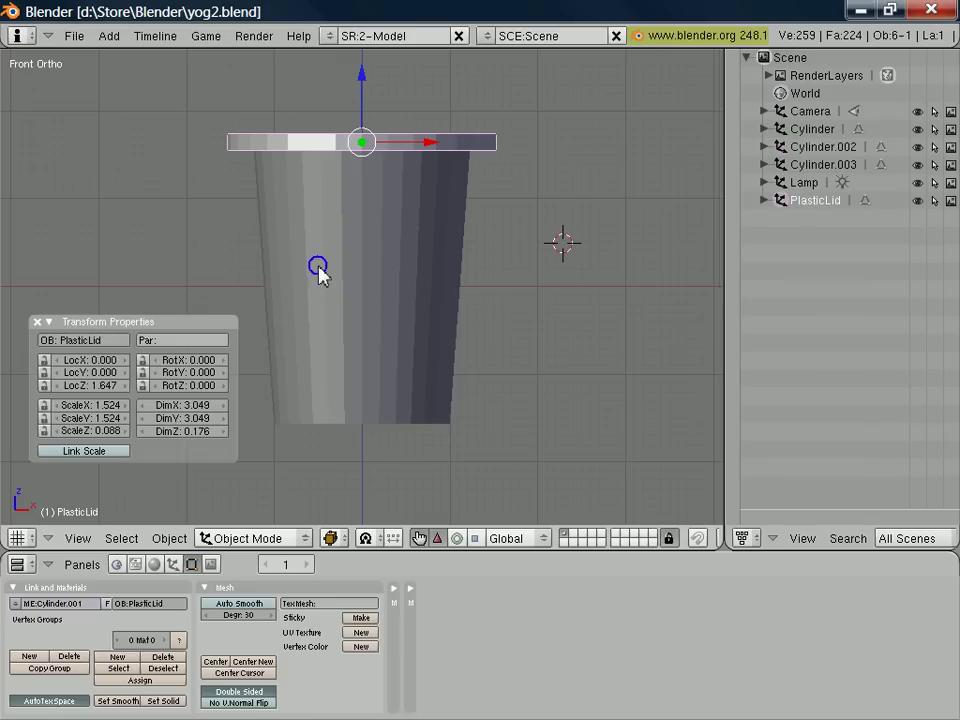
Step: Rename the cup body object MainBody
right_click(364, 272)
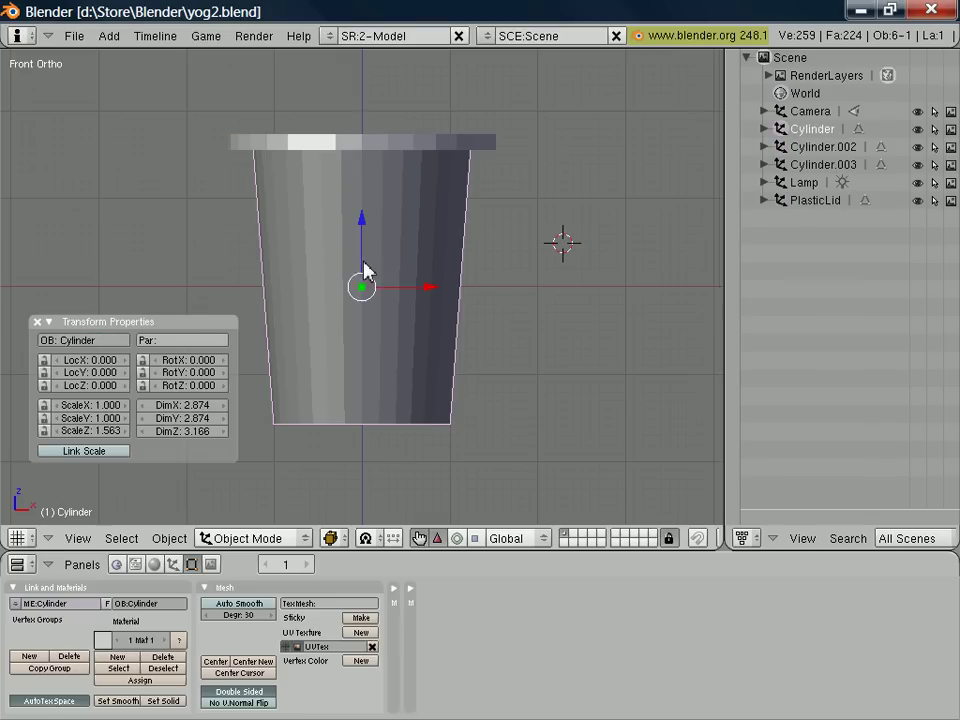
click(95, 343)
text(Main)
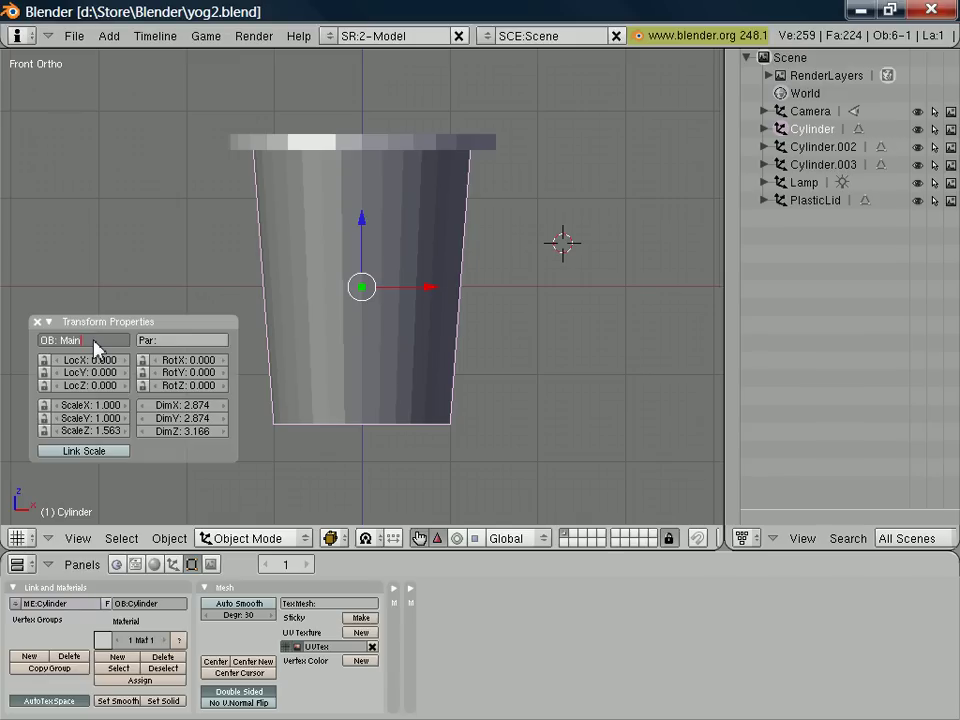
text(Body)
key(Return)
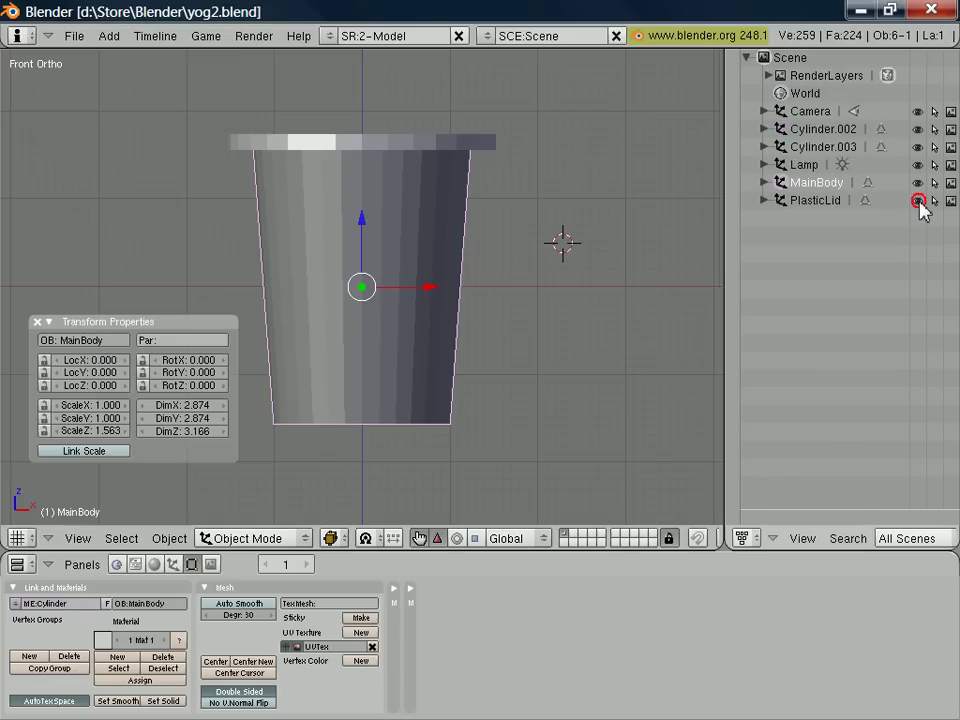
Step: Hide PlasticLid and rename the cup's top face object FoilLid
click(917, 200)
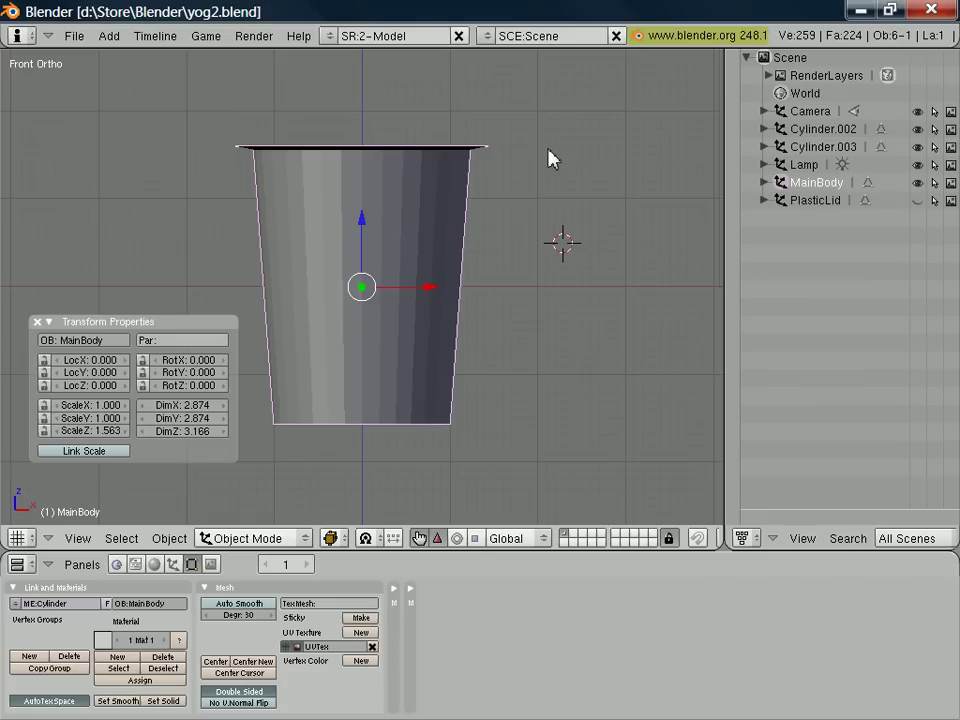
middle_drag(551, 156, 429, 167)
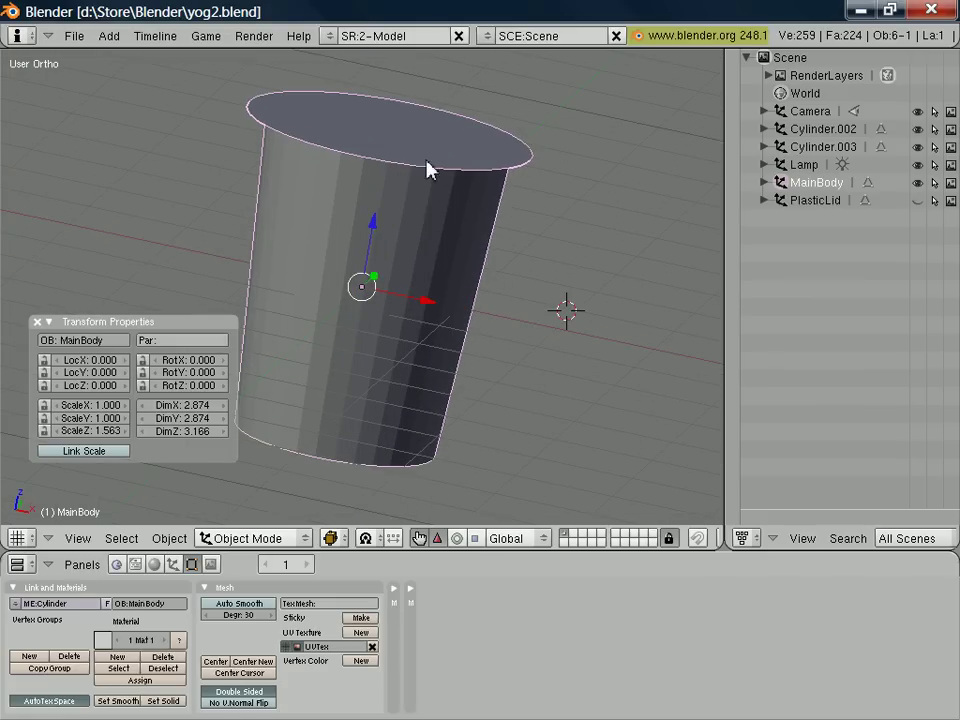
right_click(436, 143)
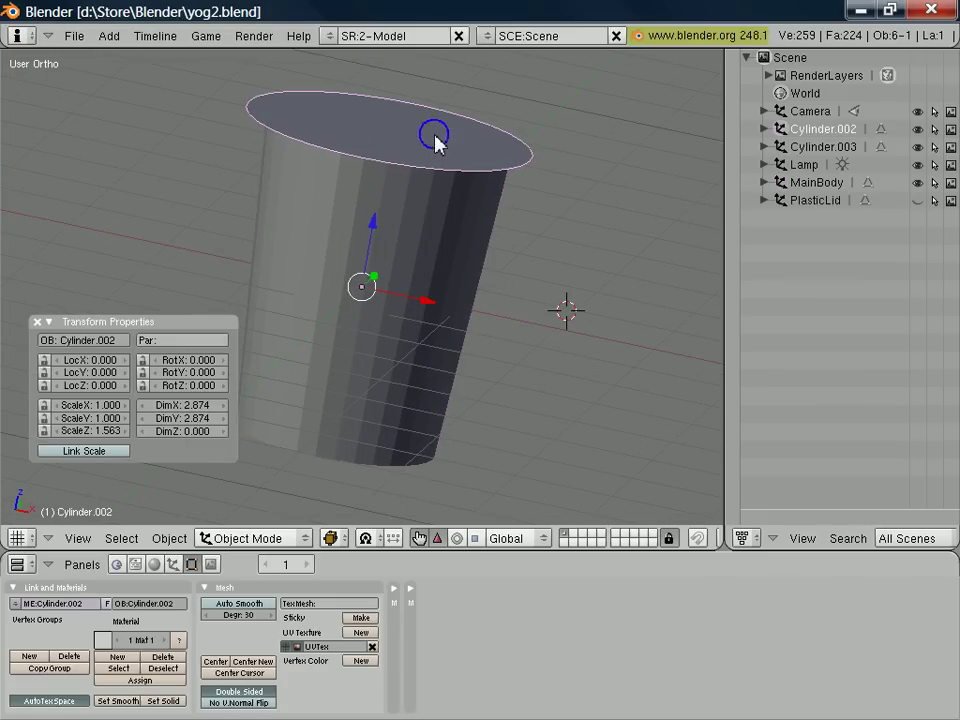
click(95, 340)
text(FoilLid)
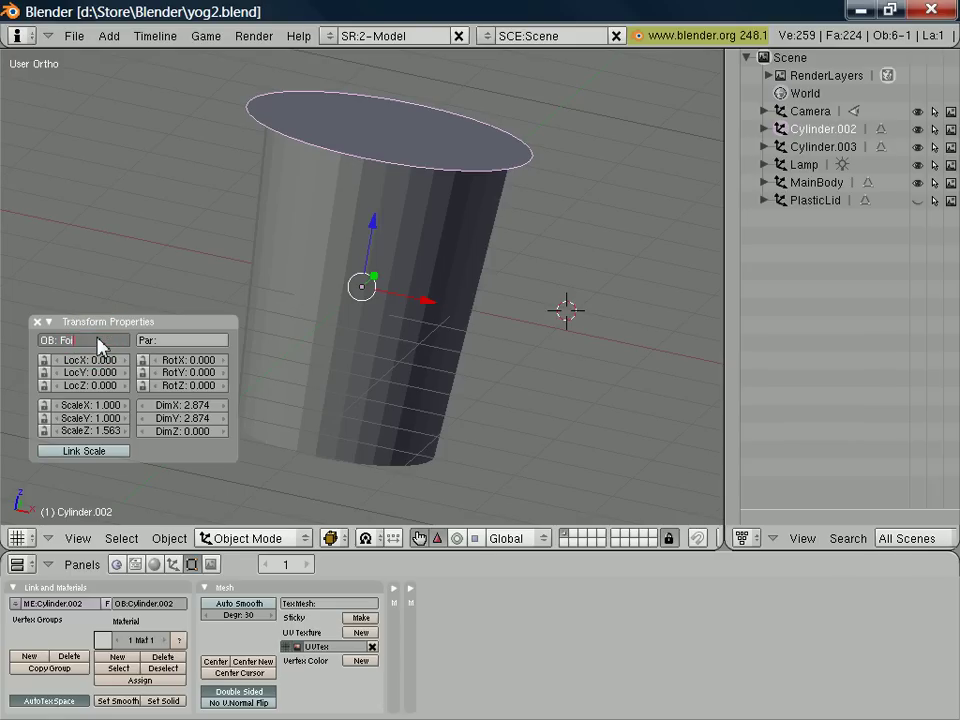
click(558, 376)
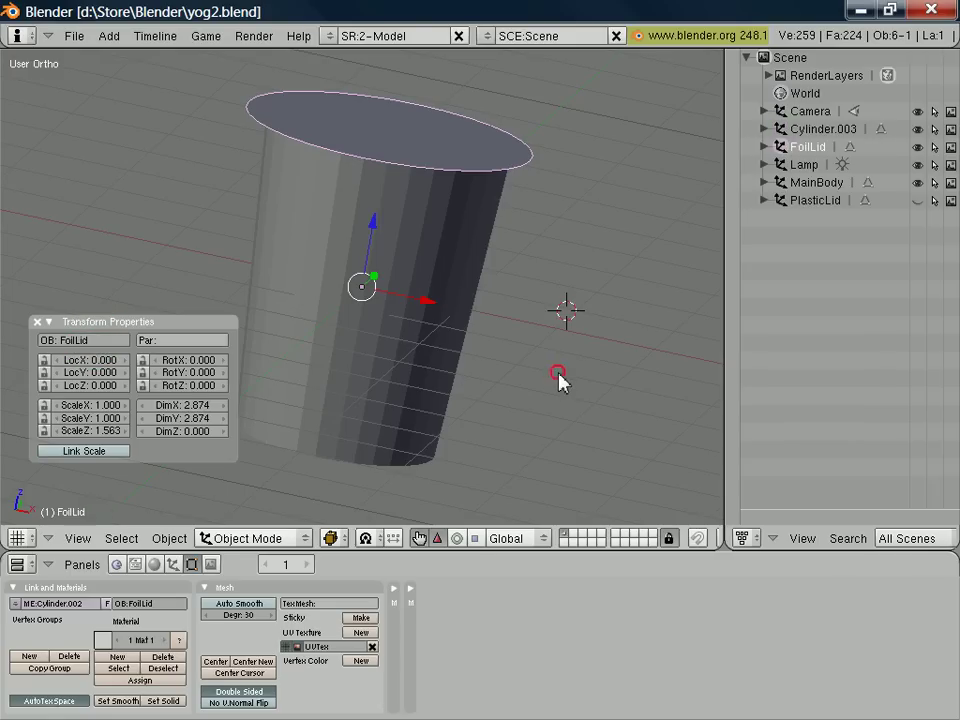
Step: Rename the bottom face object Base, then orbit to see the cup side-on
middle_drag(502, 395, 489, 242)
right_click(452, 455)
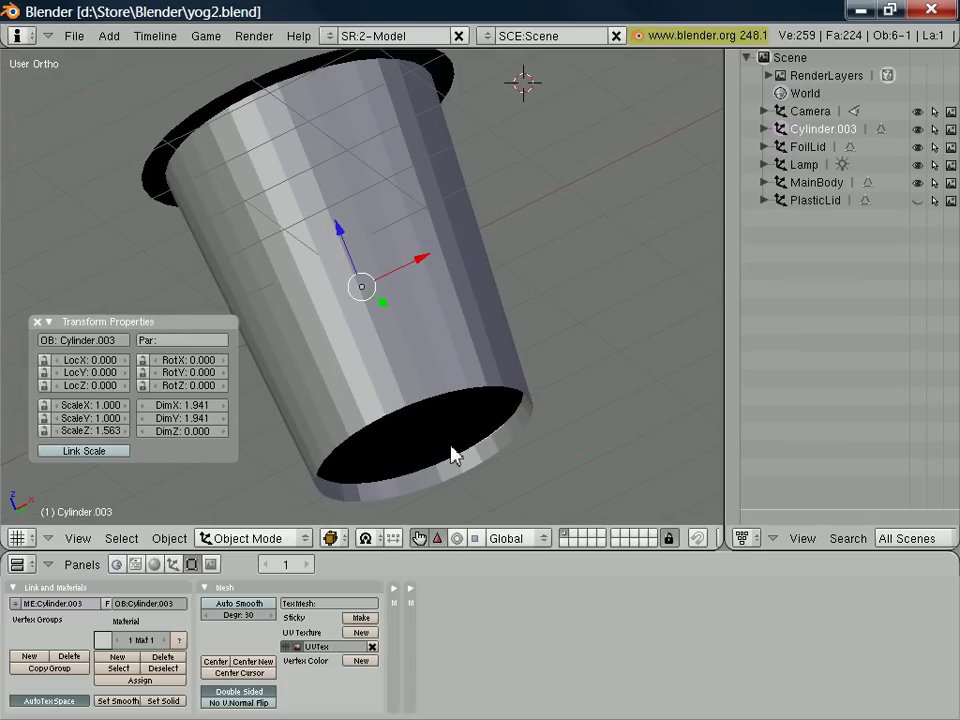
right_click(447, 433)
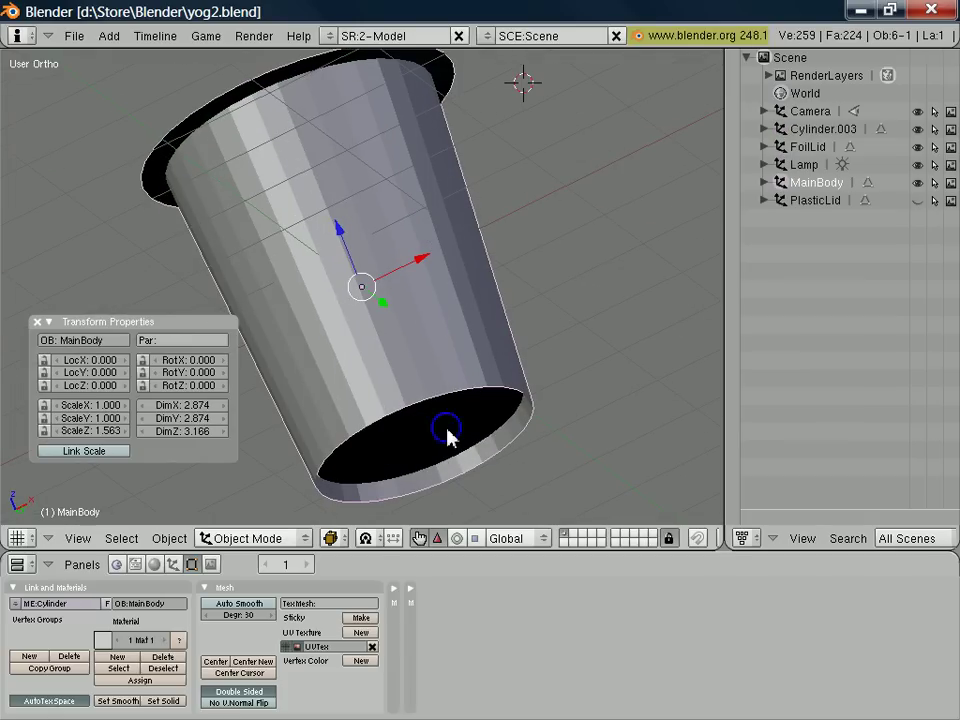
click(822, 129)
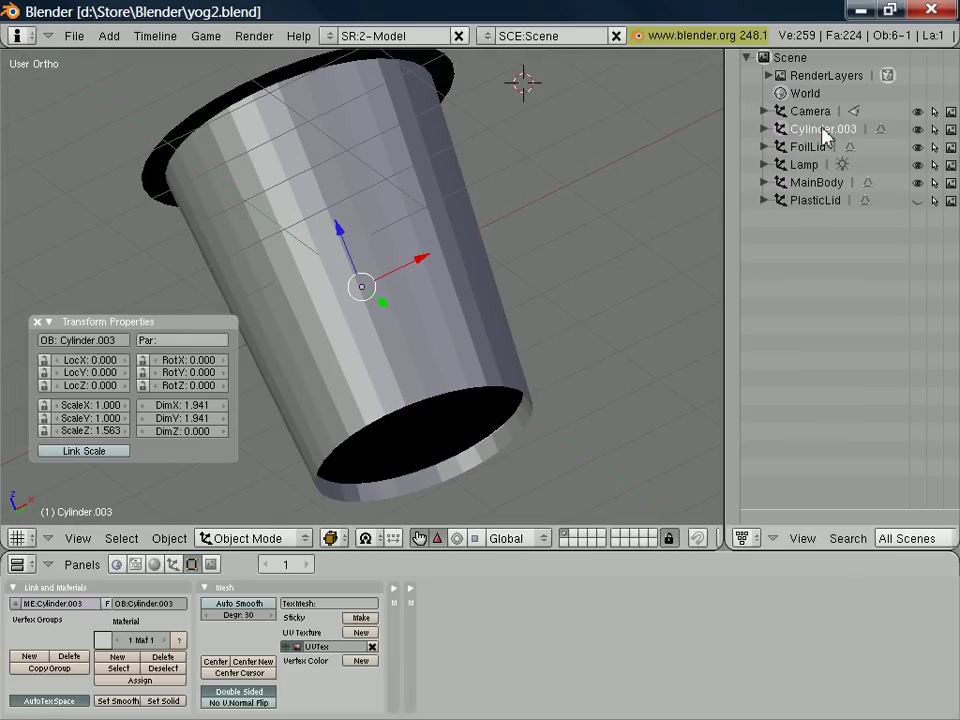
click(100, 344)
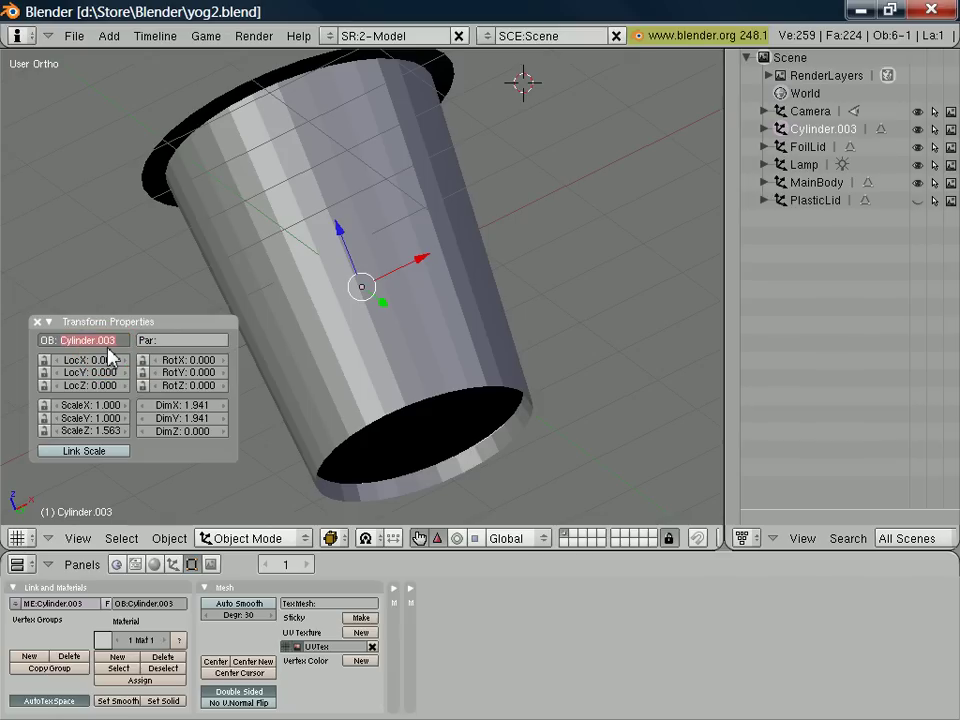
text(Base)
key(Return)
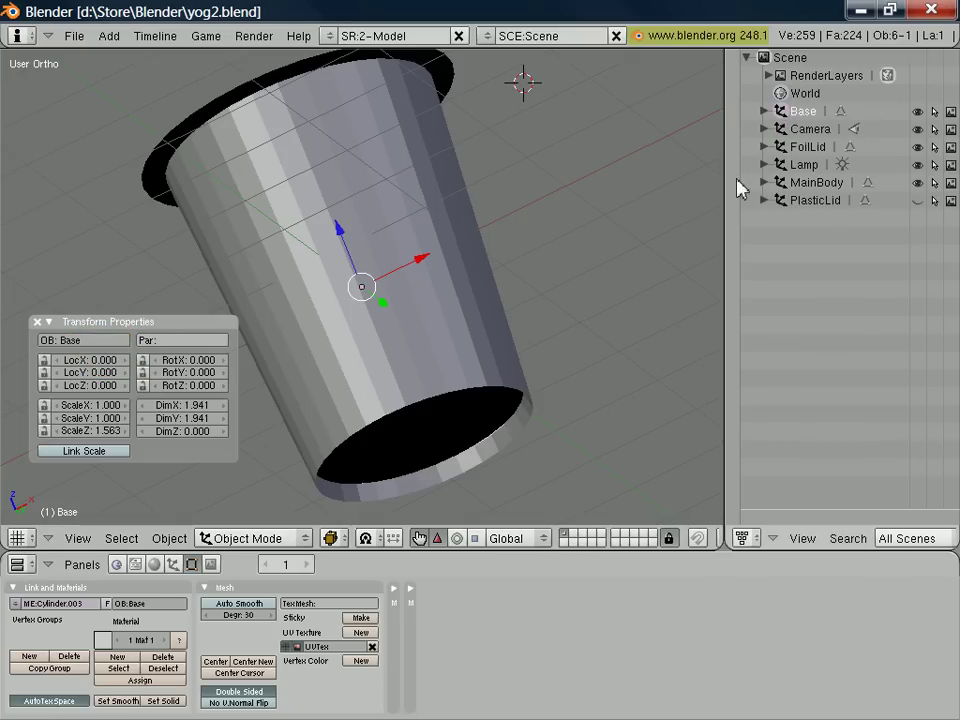
key(KP_4)
middle_drag(527, 181, 510, 281)
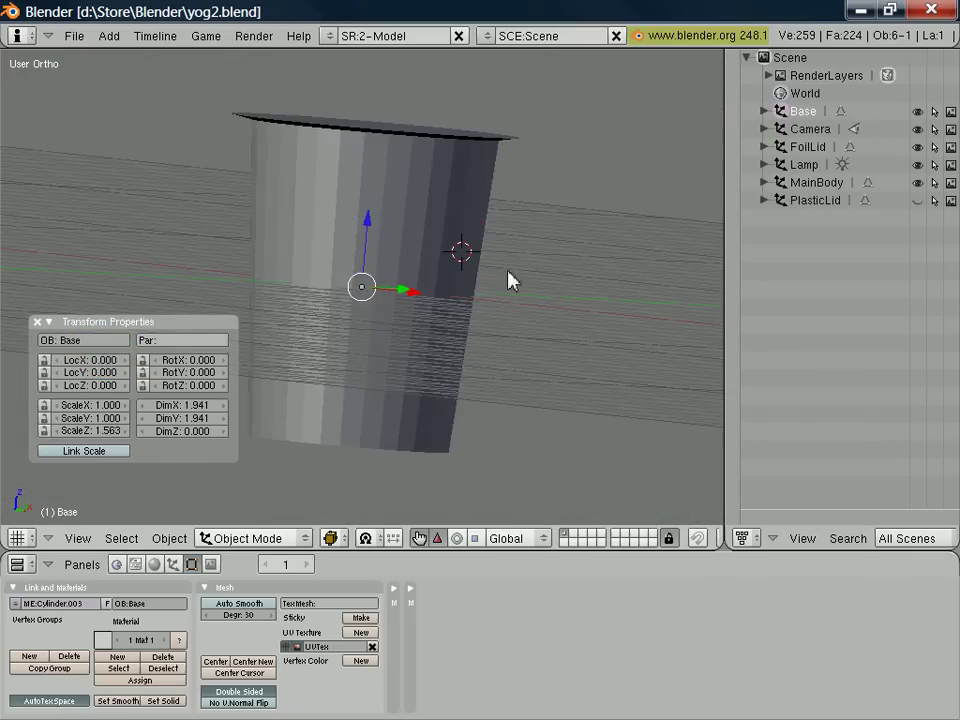
Step: Unhide PlasticLid and move FoilLid's origin to its geometry centre with Center New
click(917, 201)
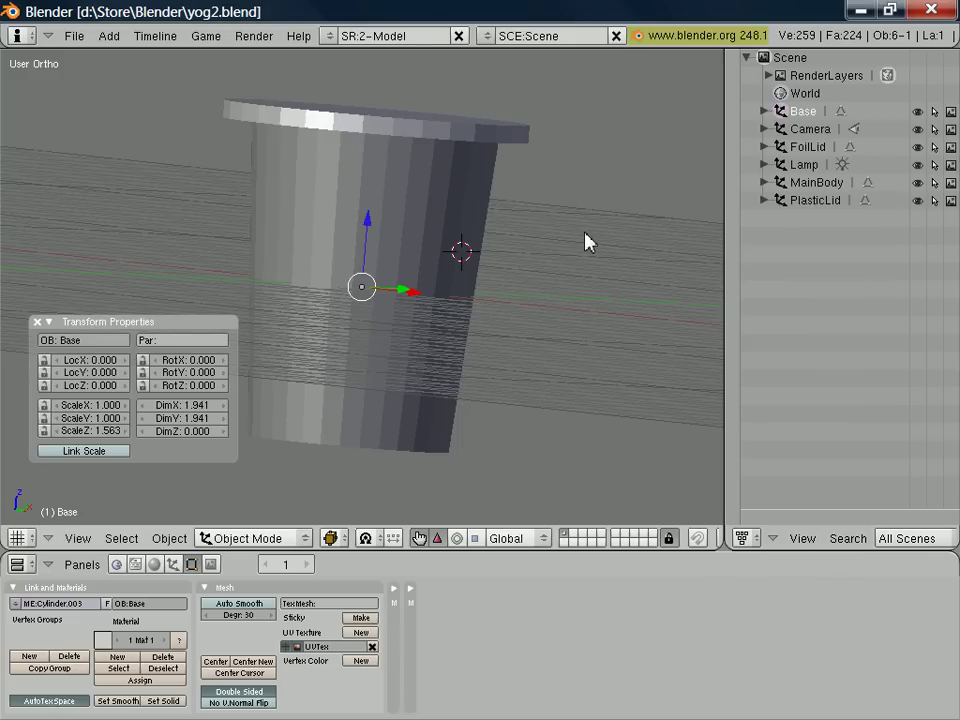
click(810, 148)
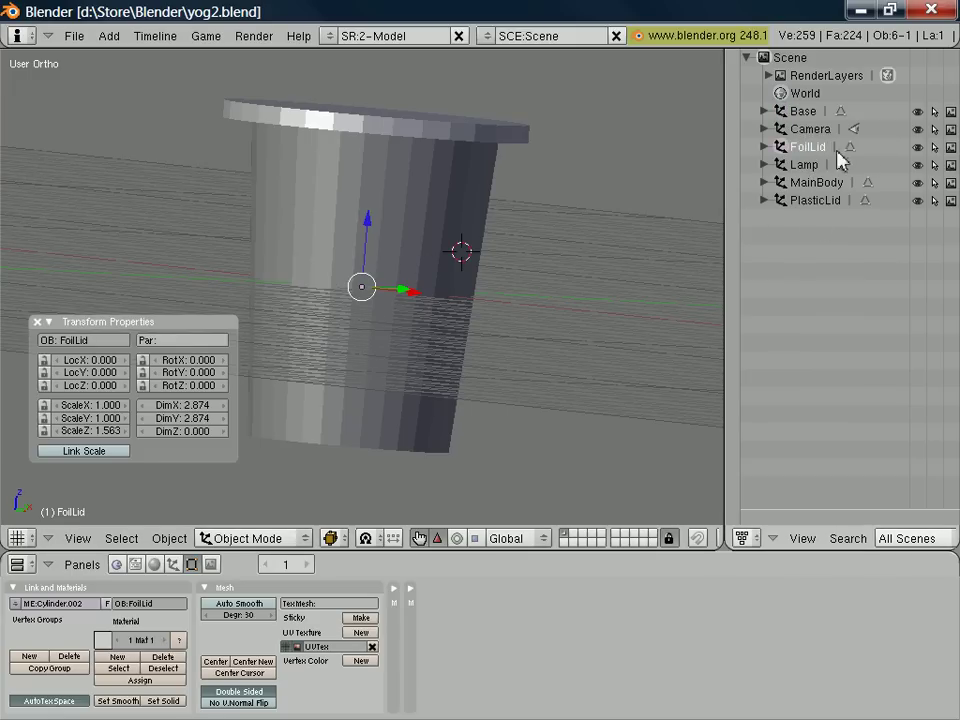
click(168, 539)
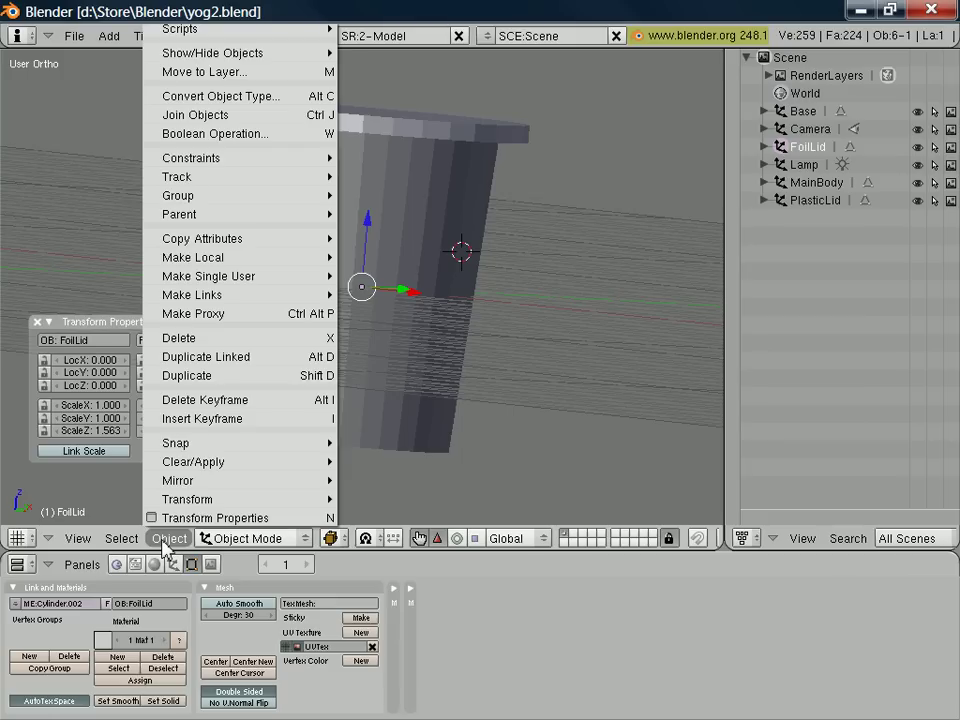
mouse_move(318, 498)
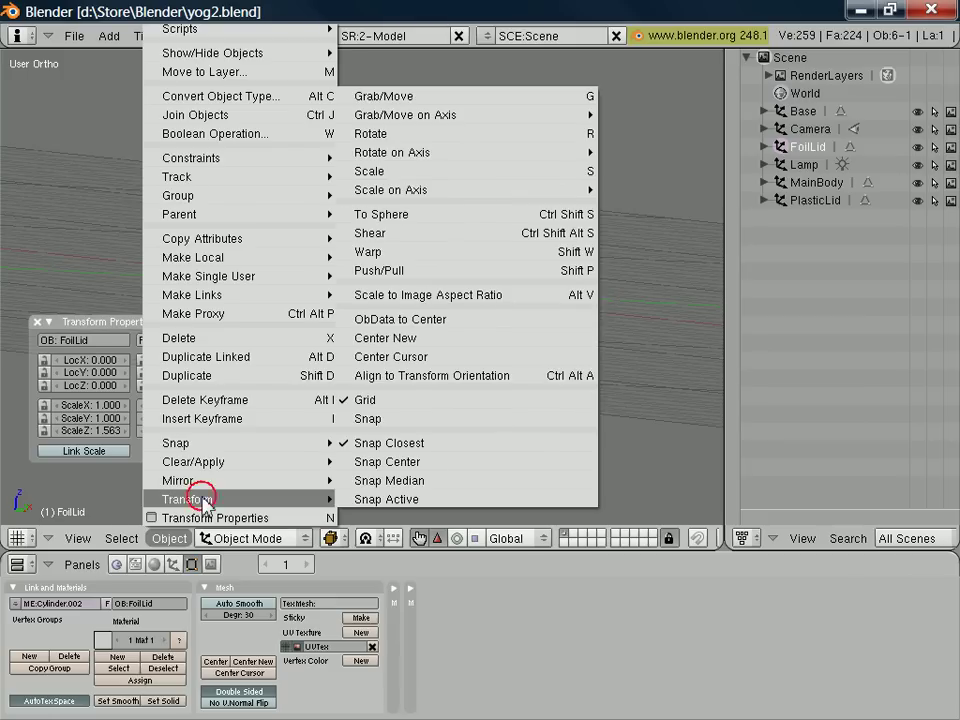
click(413, 340)
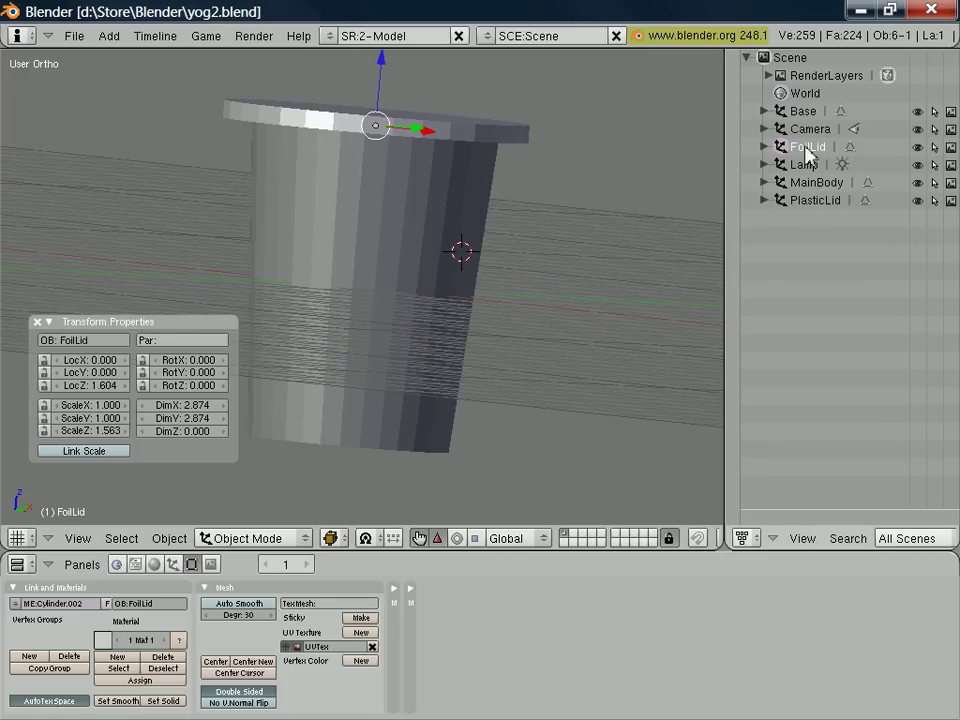
Step: Centre the Base origin on its own geometry the same way, giving LocZ -1.400
click(805, 113)
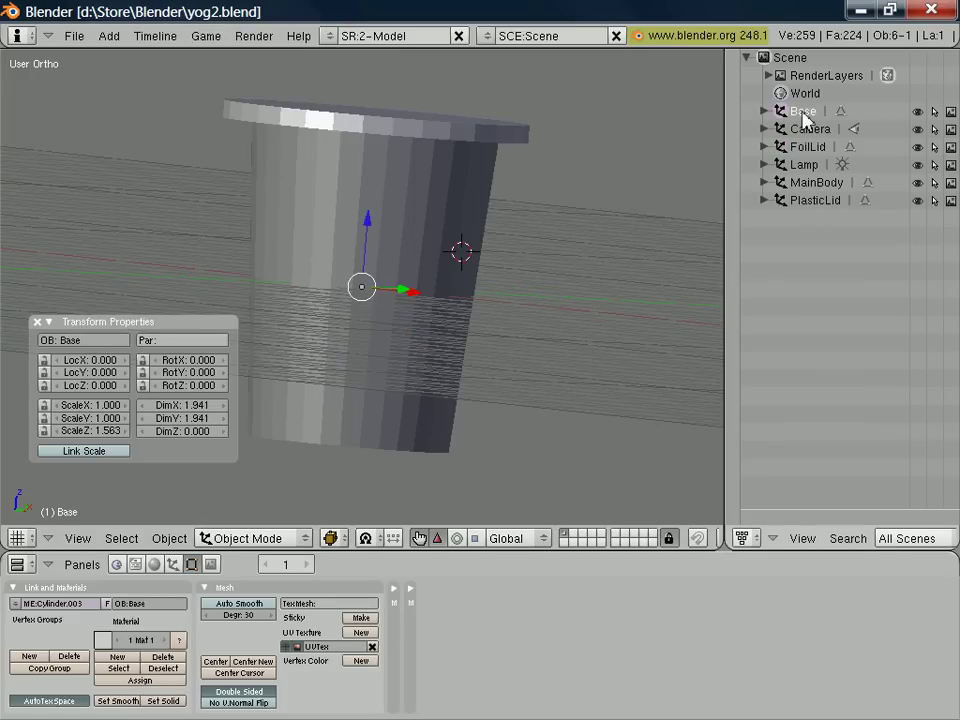
click(169, 538)
mouse_move(200, 505)
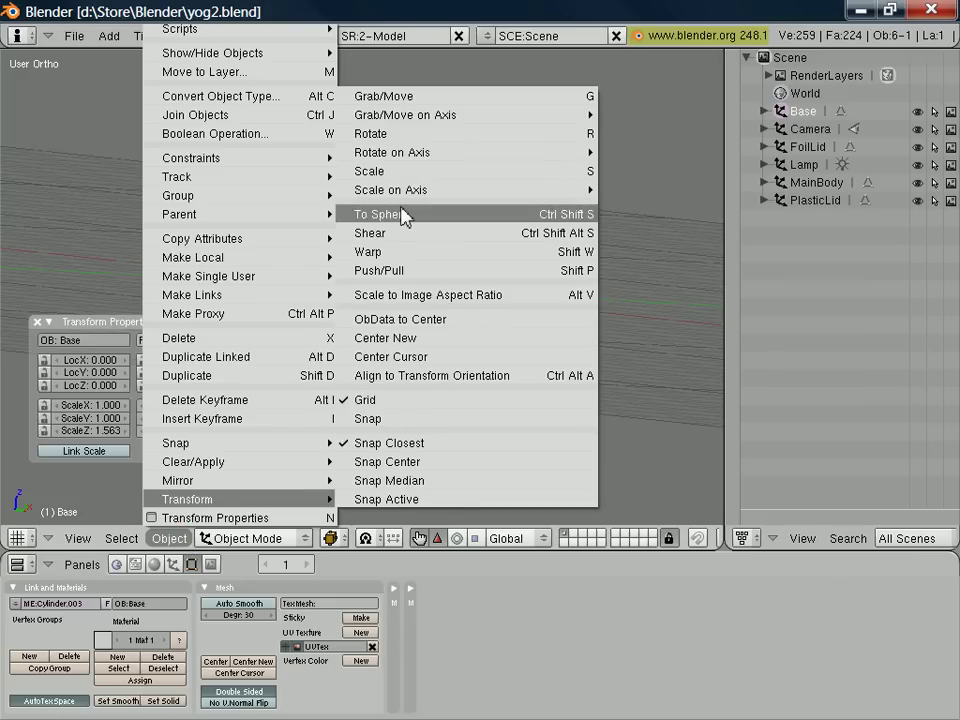
click(400, 338)
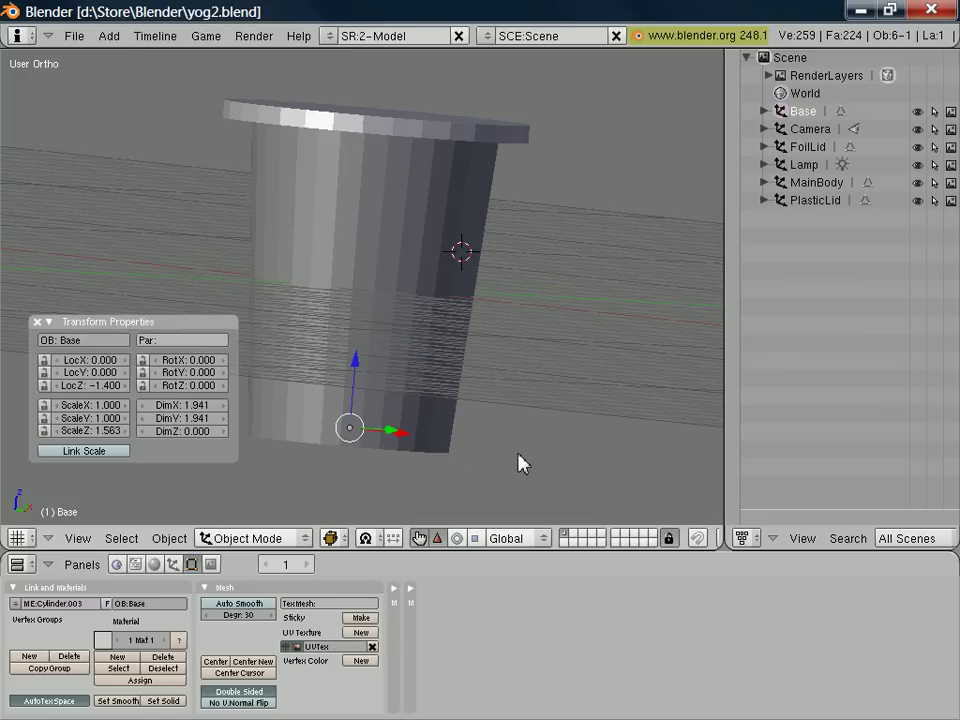
Step: Switch the 3D view to Front Ortho with Numpad 1
key(KP_1)
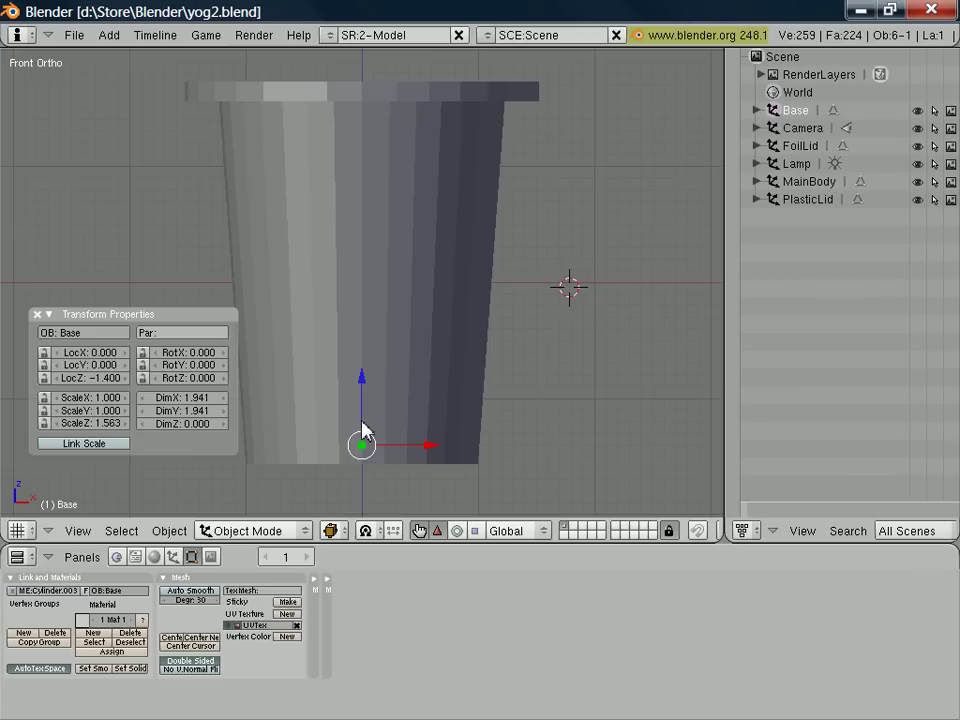
click(152, 558)
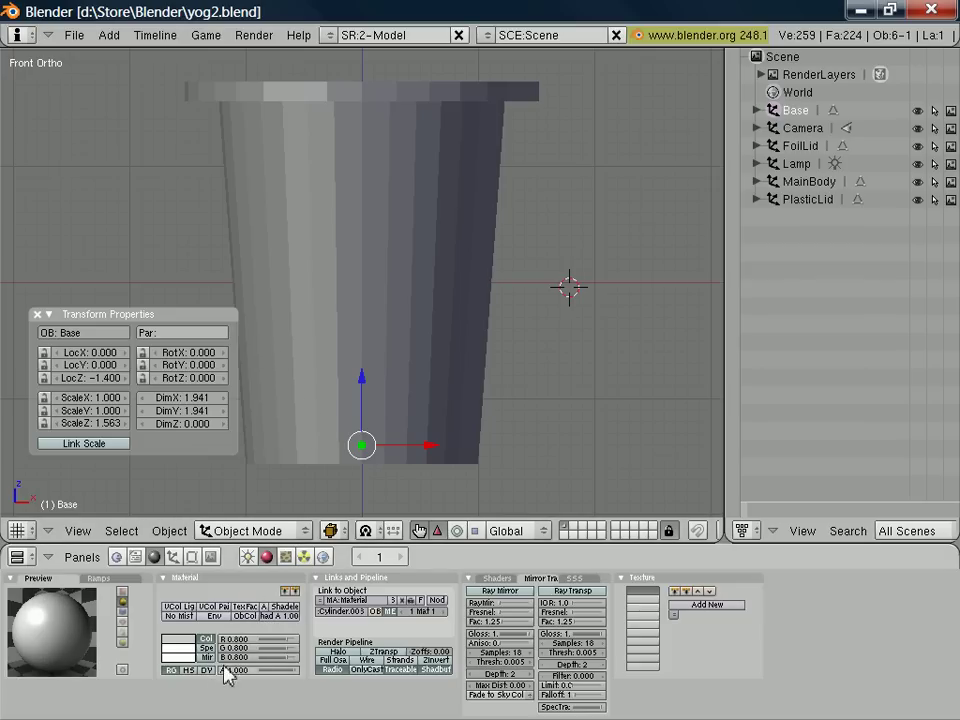
click(285, 639)
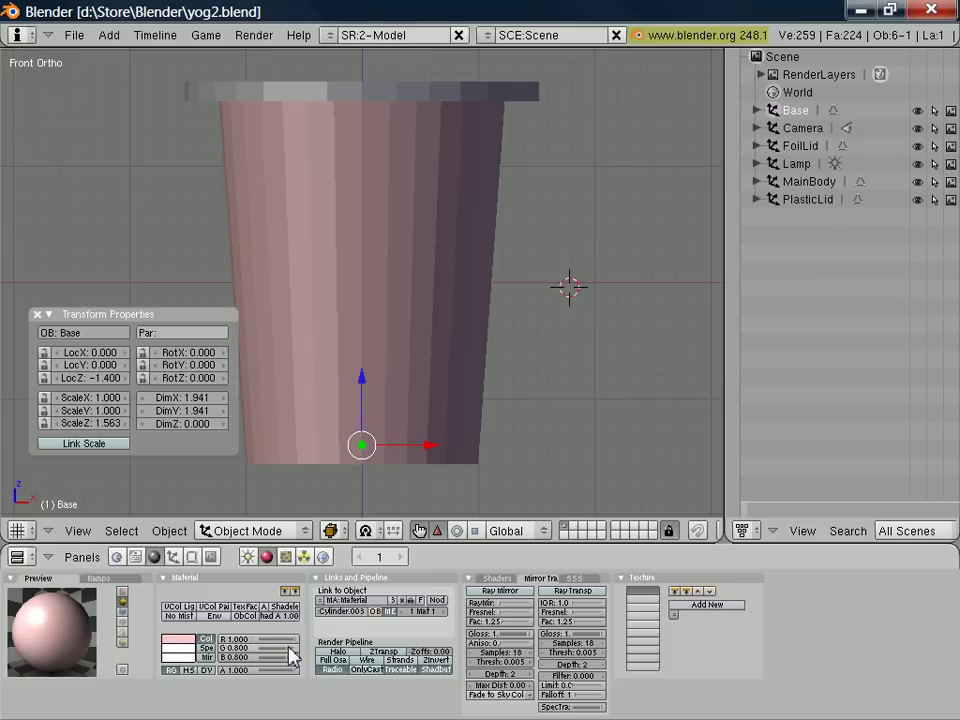
drag(285, 648, 253, 659)
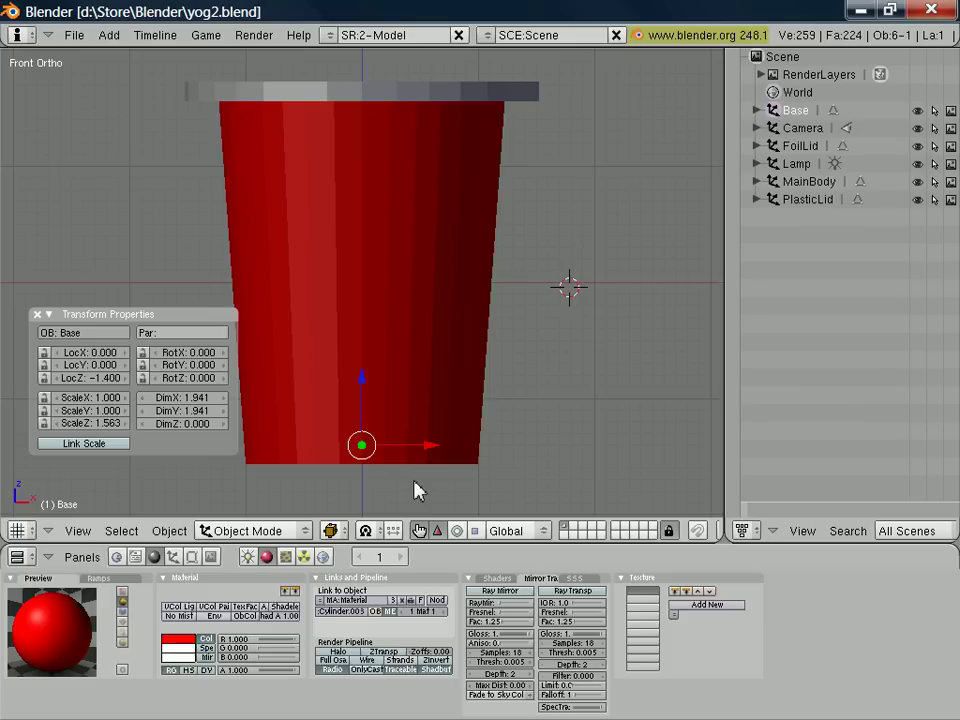
mouse_move(517, 458)
middle_down()
mouse_move(469, 332)
mouse_move(448, 193)
mouse_move(413, 162)
mouse_move(409, 229)
mouse_move(450, 360)
mouse_move(508, 438)
middle_up()
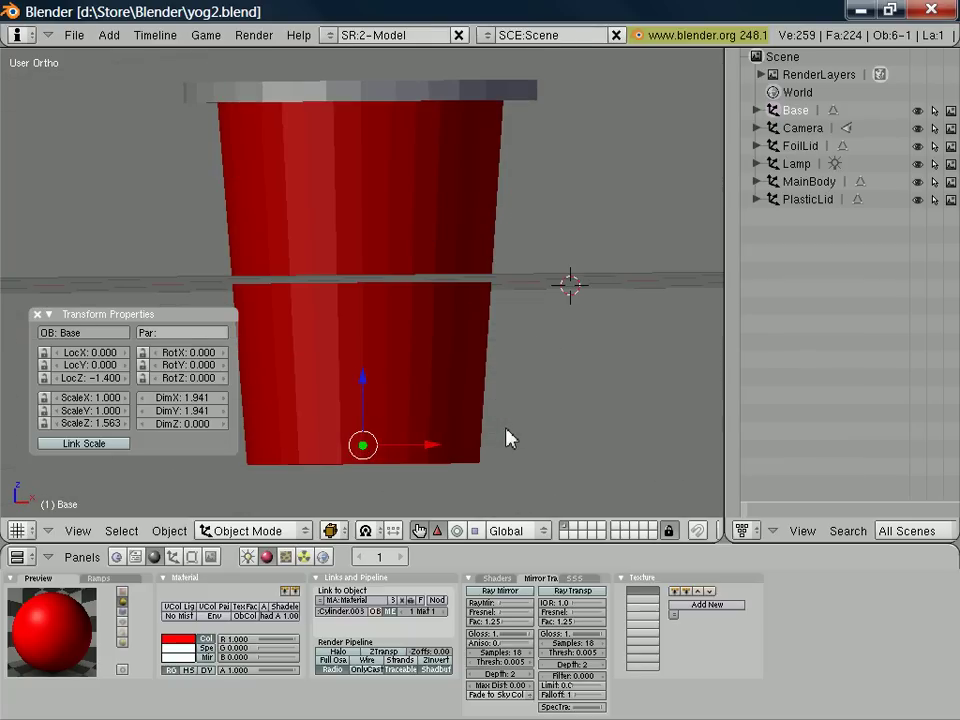
key(KP_1)
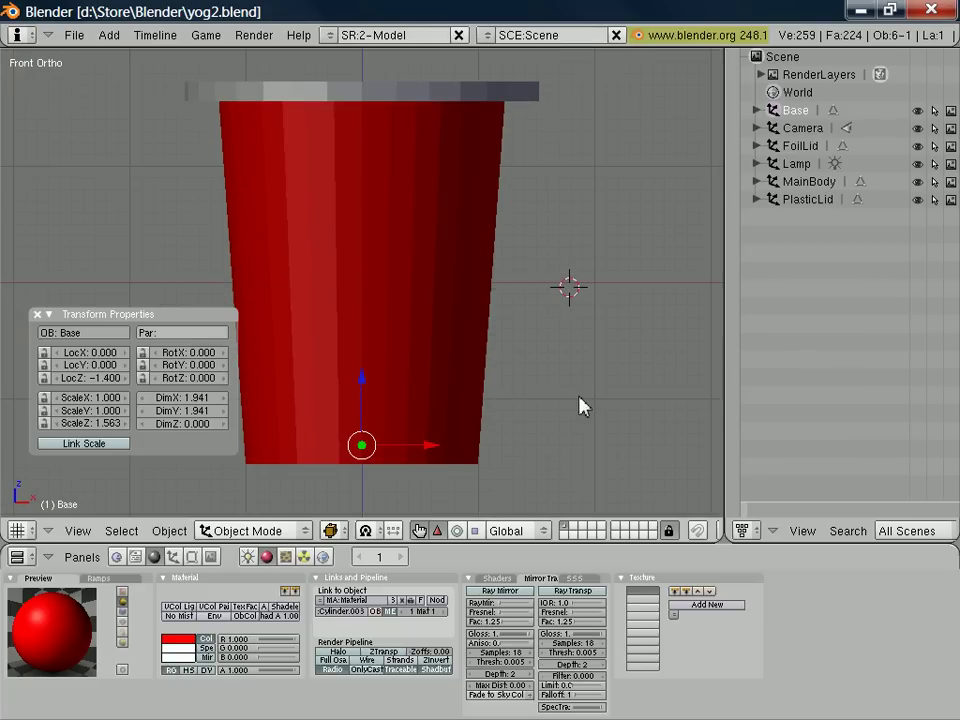
Step: Give FoilLid a new material, Material.001, coloured pure green (R 0, G 1, B 0)
click(803, 146)
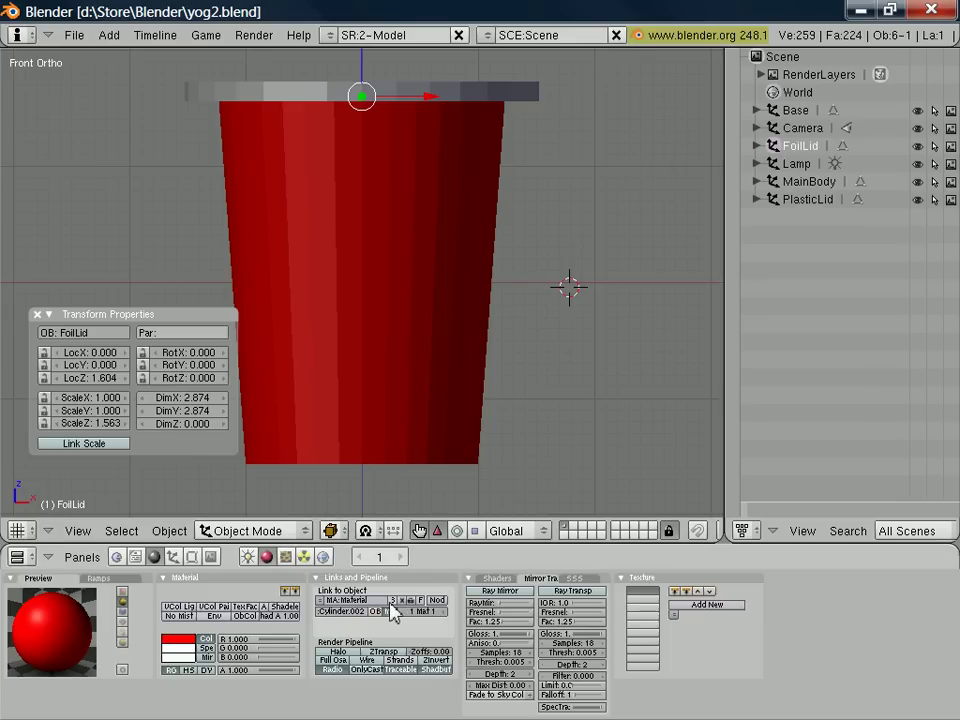
click(322, 600)
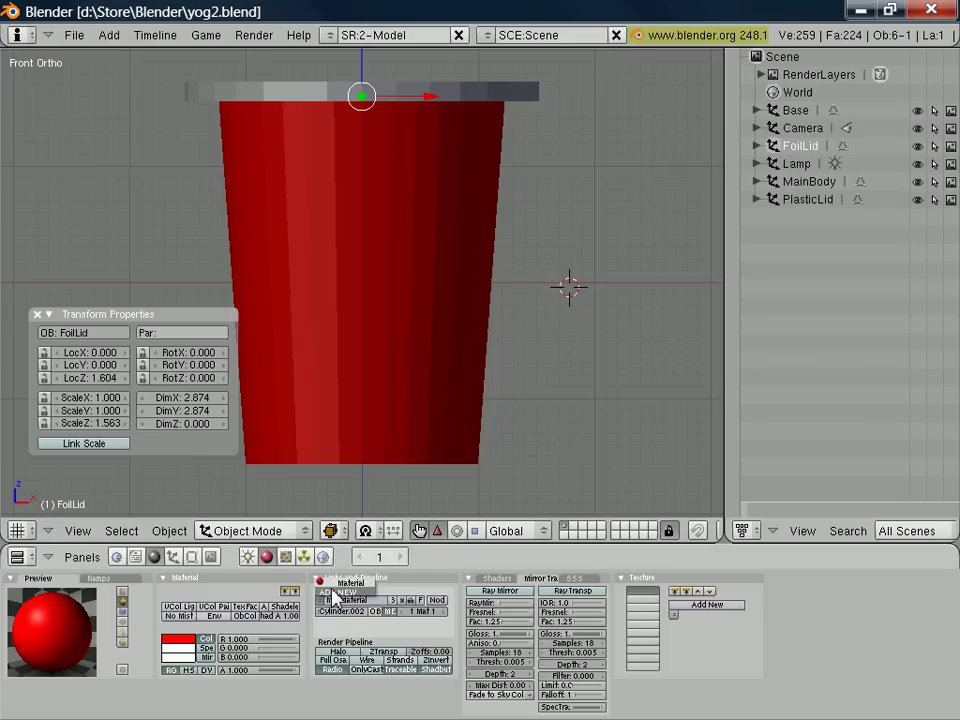
click(334, 592)
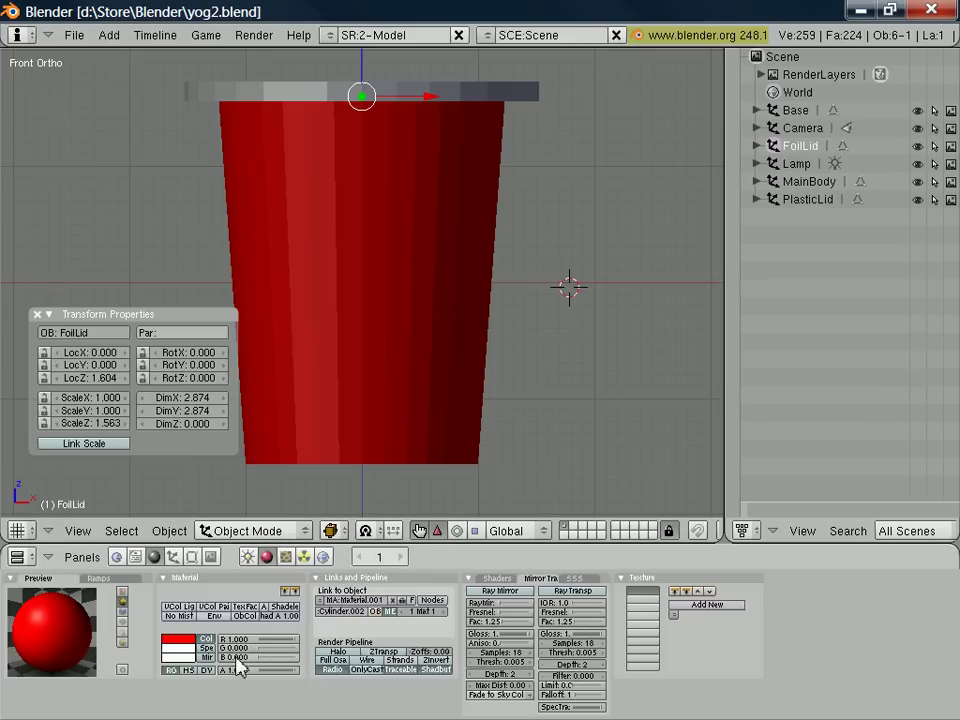
click(292, 637)
mouse_move(296, 640)
mouse_down()
mouse_move(252, 656)
mouse_move(305, 651)
mouse_up()
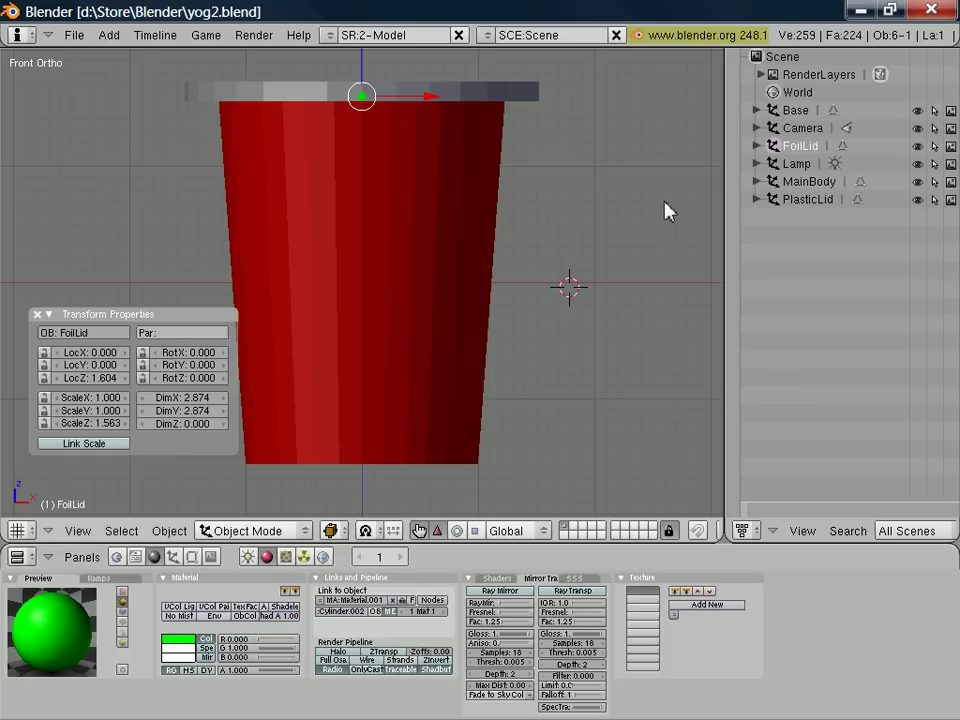
Step: Orbit the view and briefly hide PlasticLid to check the green foil beneath it
middle_drag(549, 231, 490, 370)
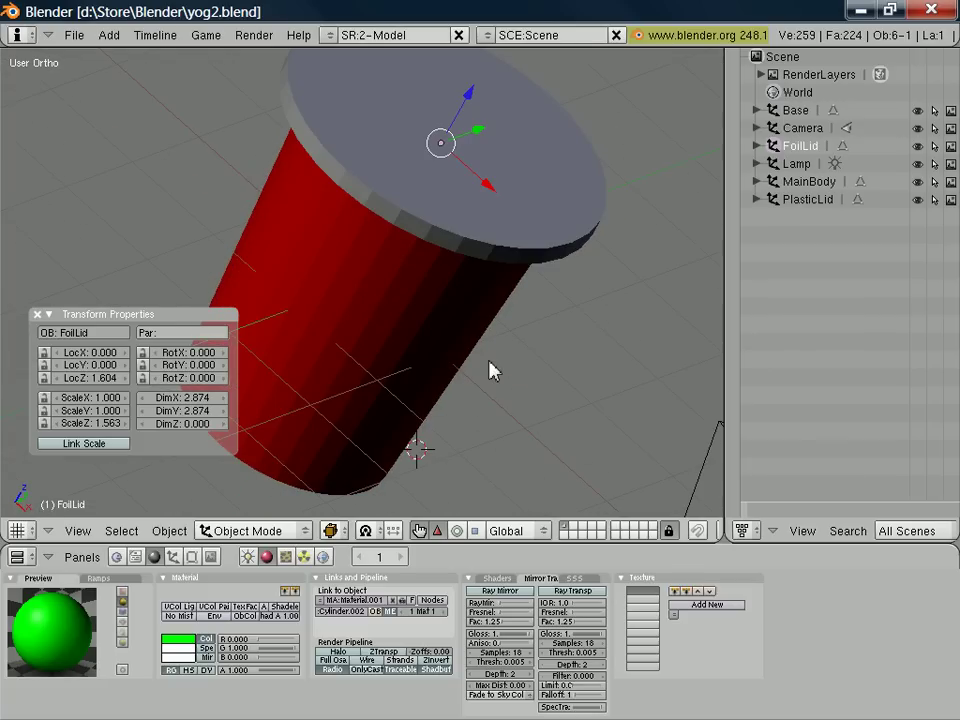
click(917, 199)
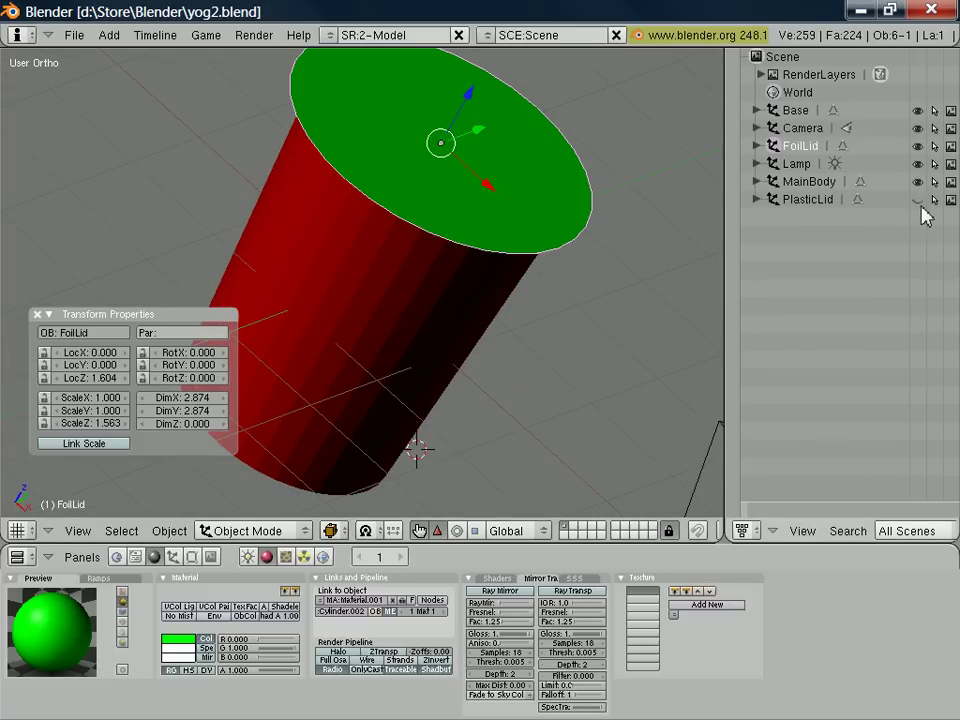
click(917, 199)
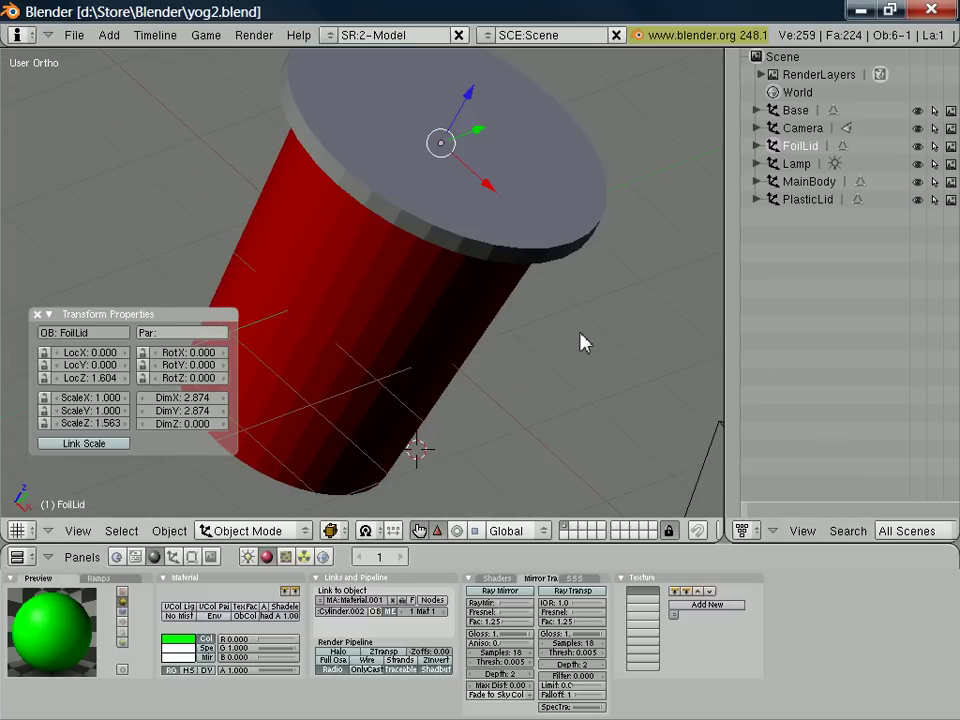
middle_drag(585, 342, 600, 194)
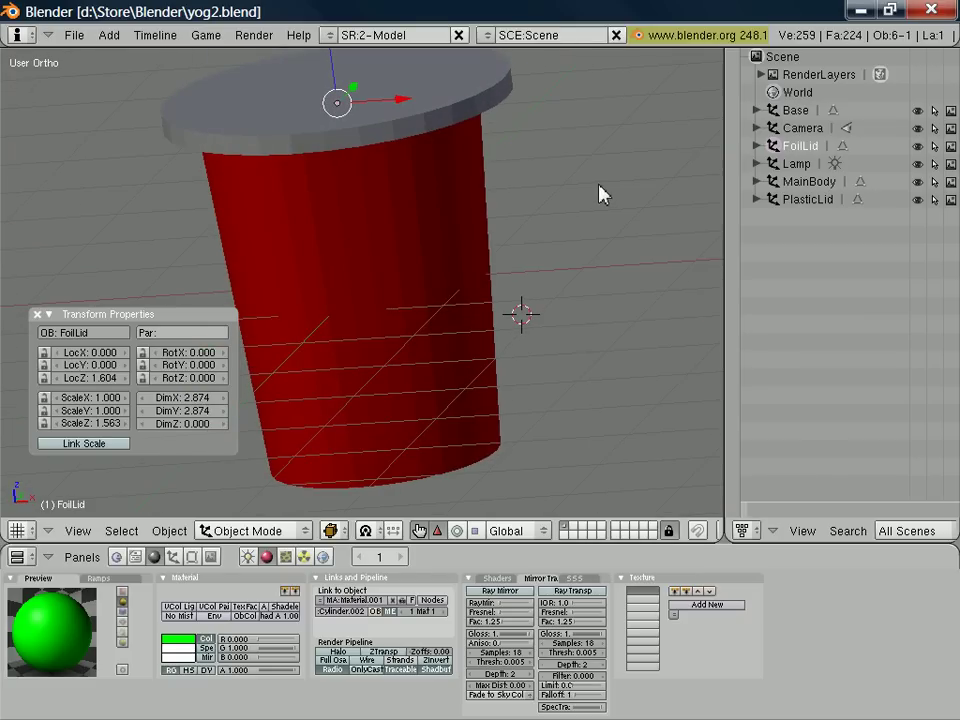
Step: Give PlasticLid a new white Material.002 with ZTransp enabled and alpha 0.432
right_click(385, 140)
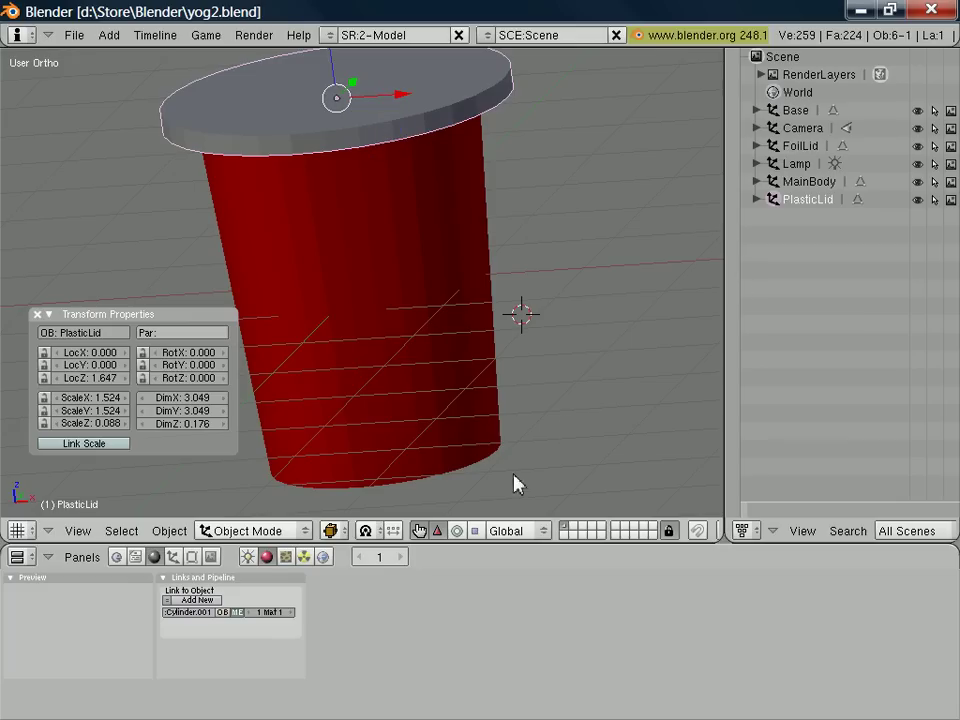
click(172, 600)
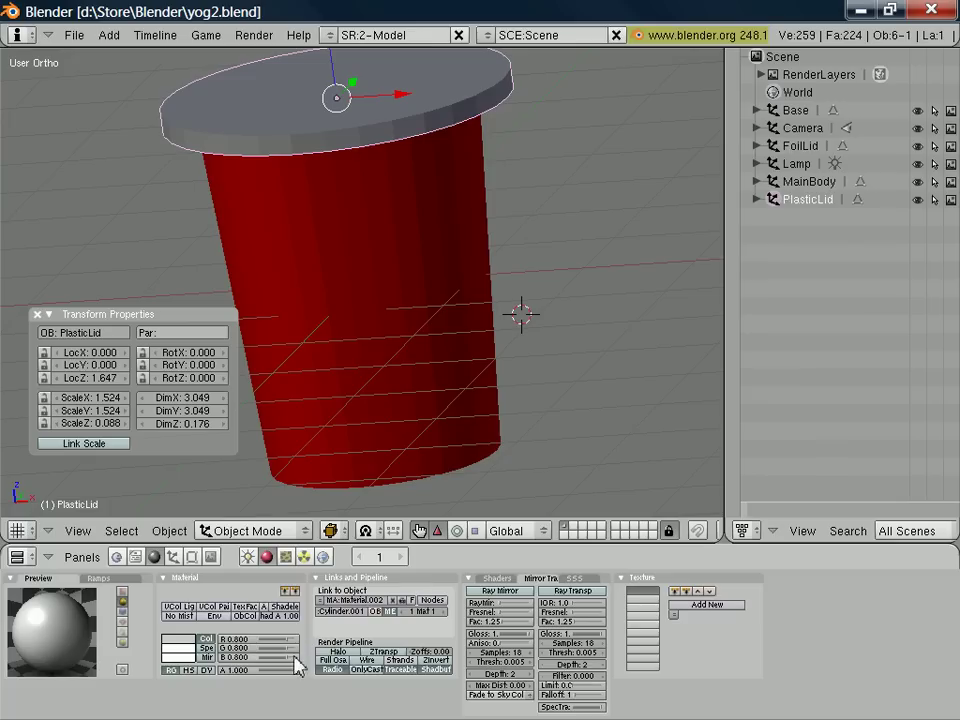
drag(285, 639, 273, 681)
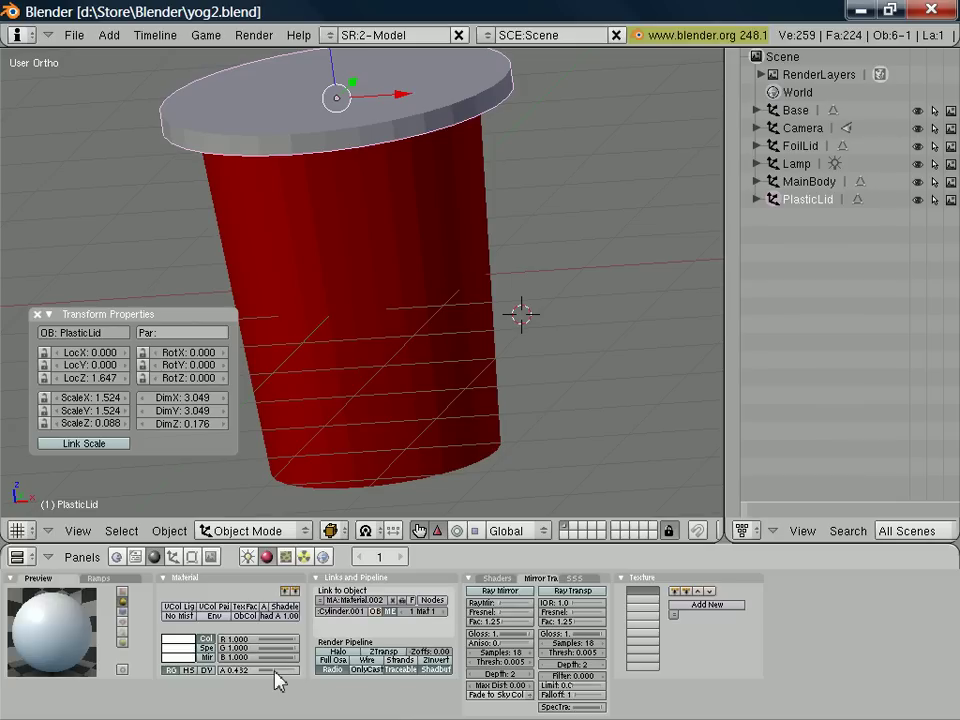
click(386, 652)
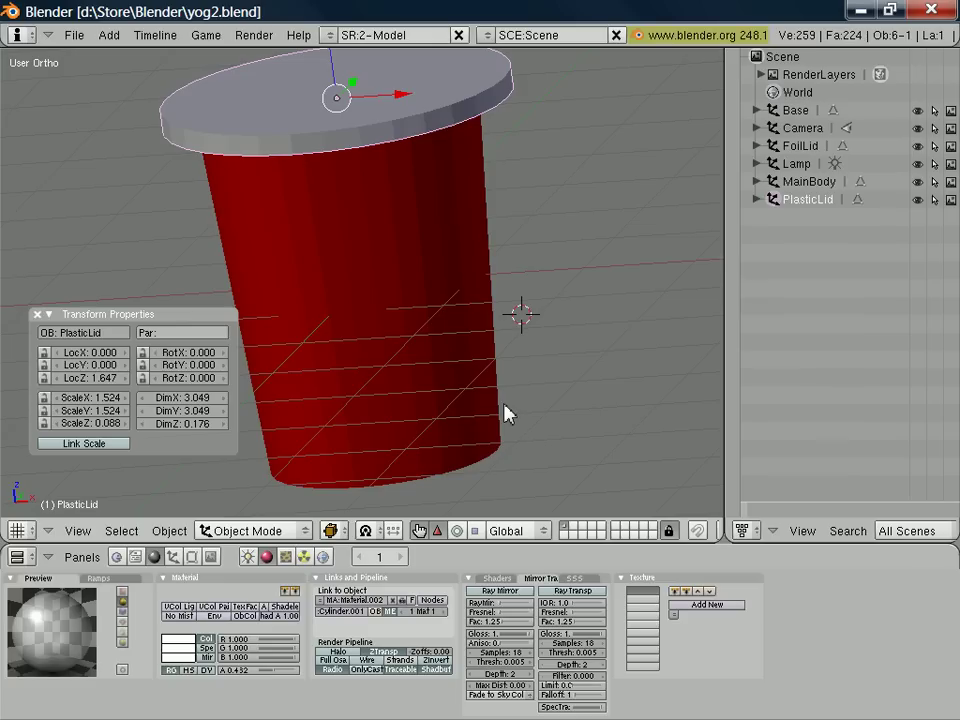
click(252, 34)
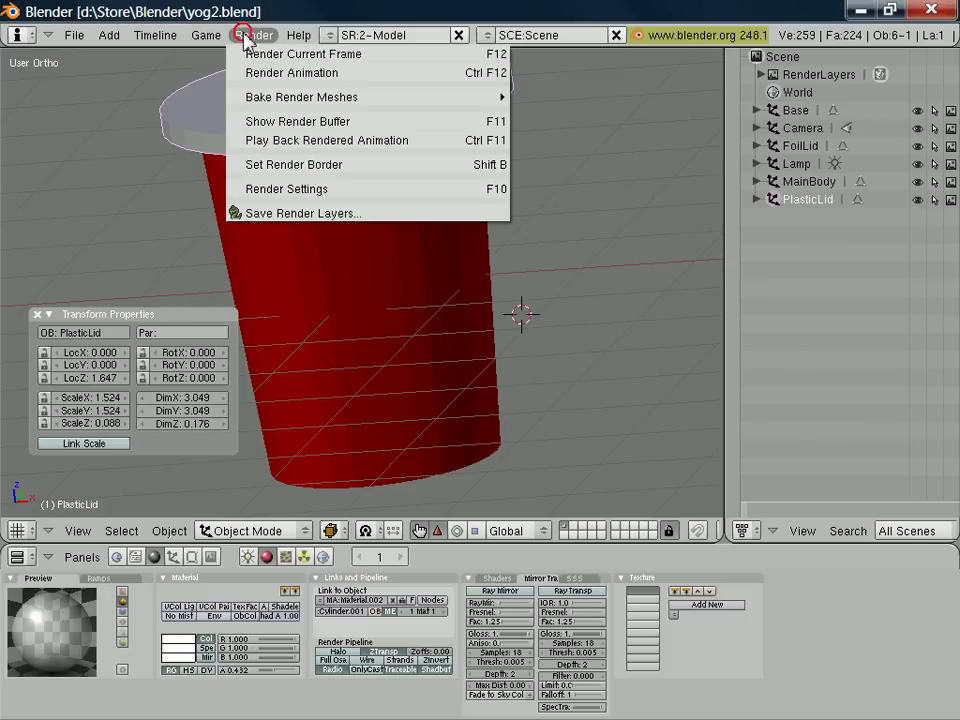
click(262, 60)
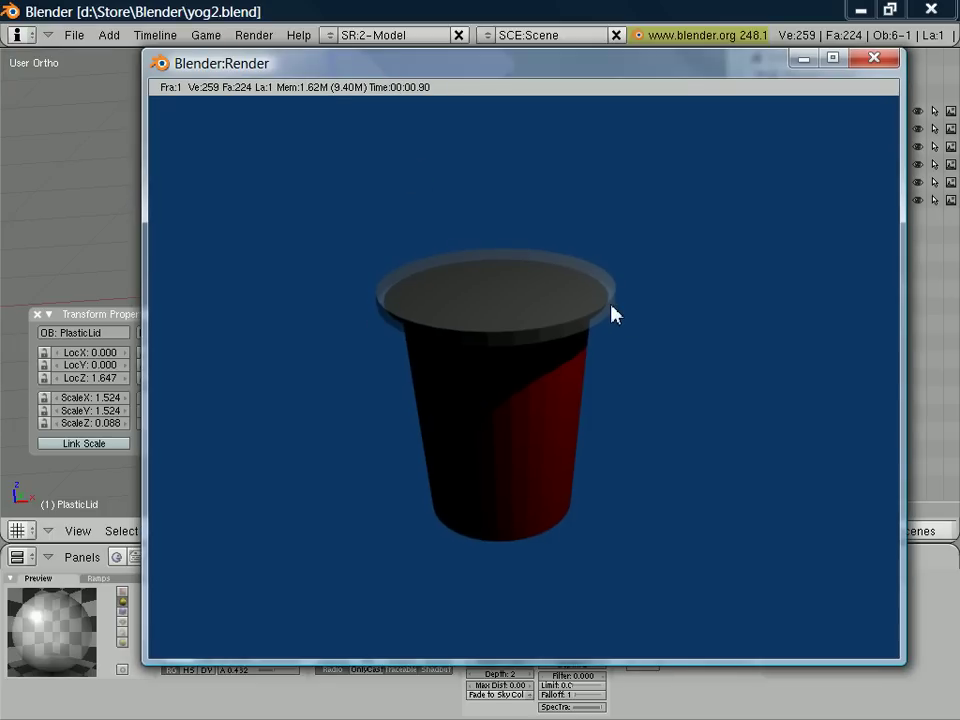
click(876, 60)
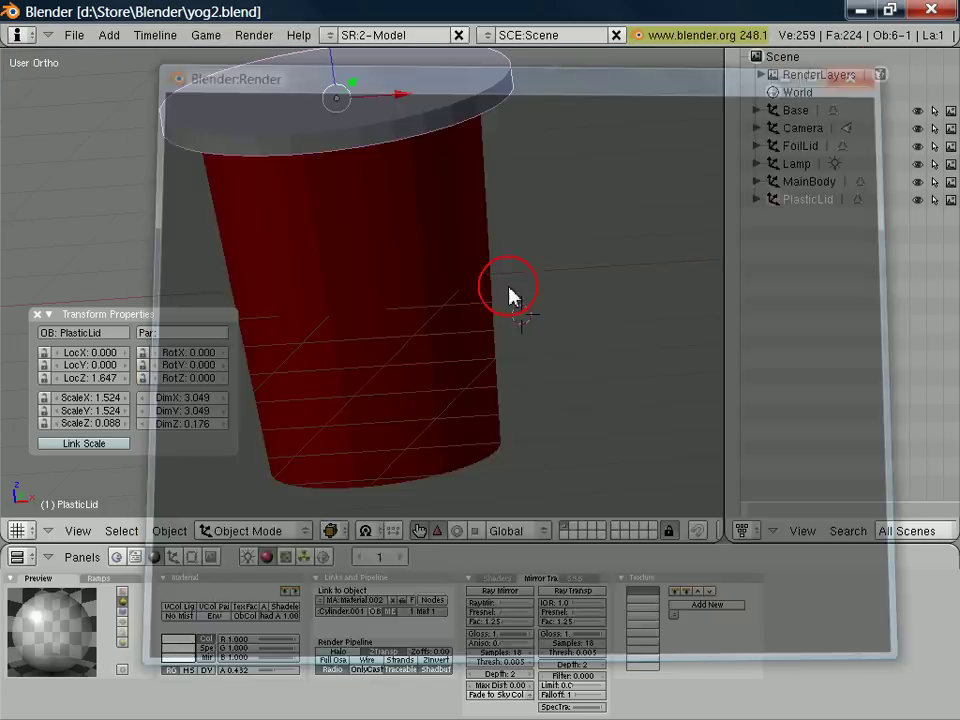
Step: Assign MainBody a new Material.003 and set its colour to pure blue (R 0, G 0, B 1)
click(812, 182)
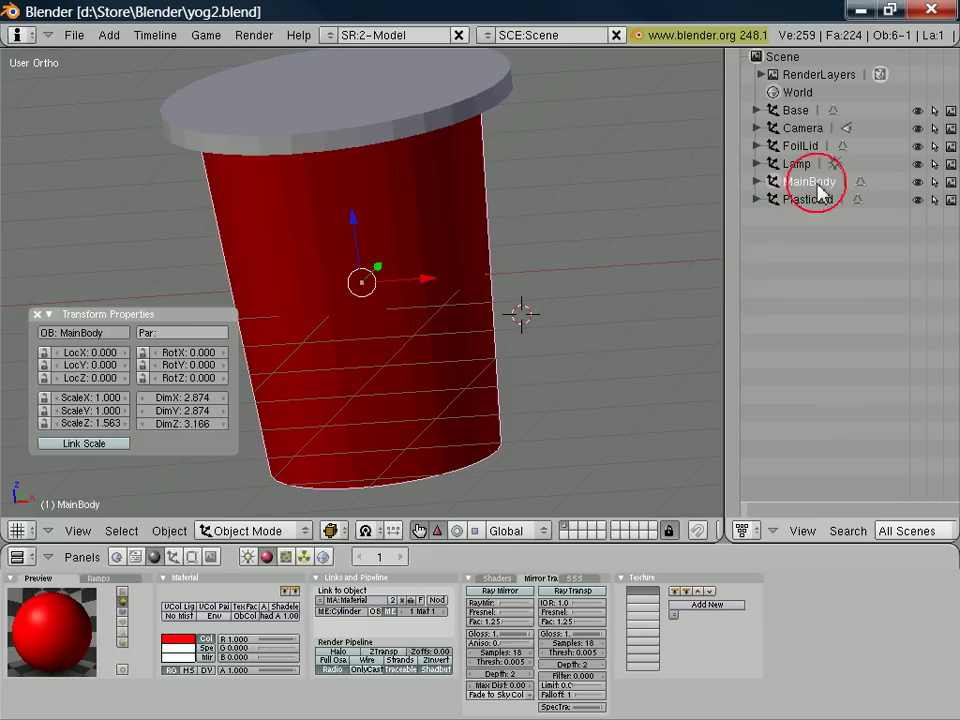
click(320, 600)
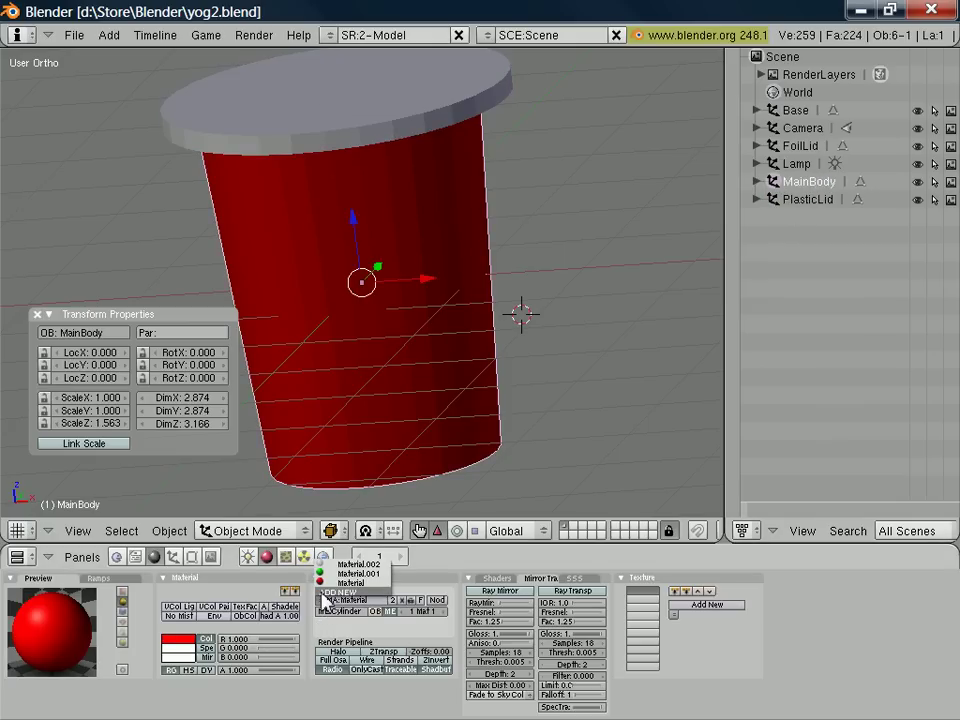
click(323, 594)
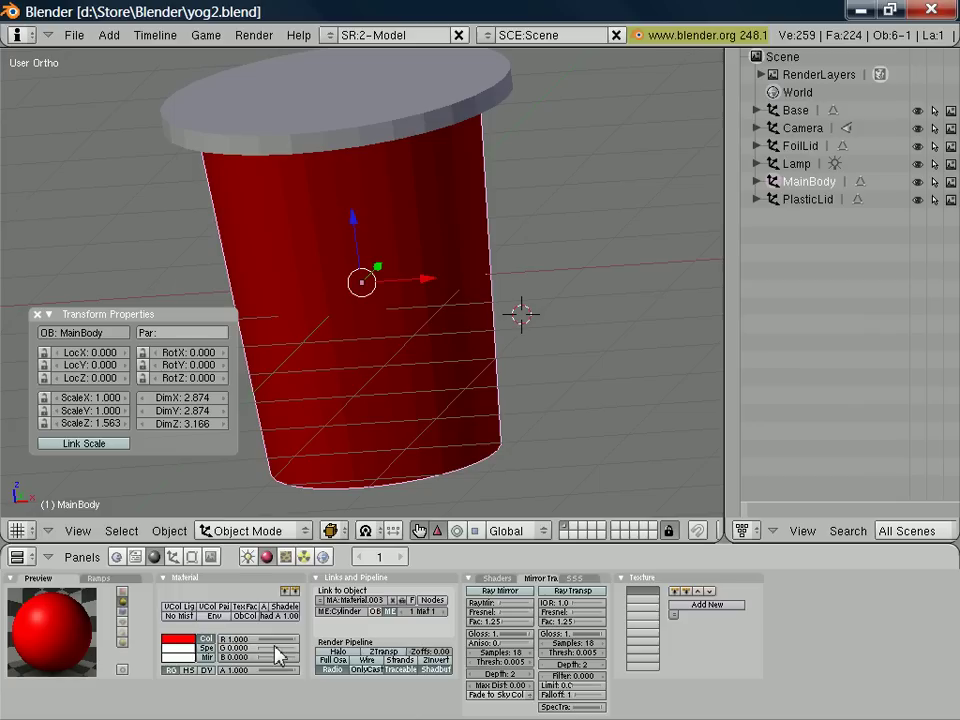
click(250, 648)
click(229, 648)
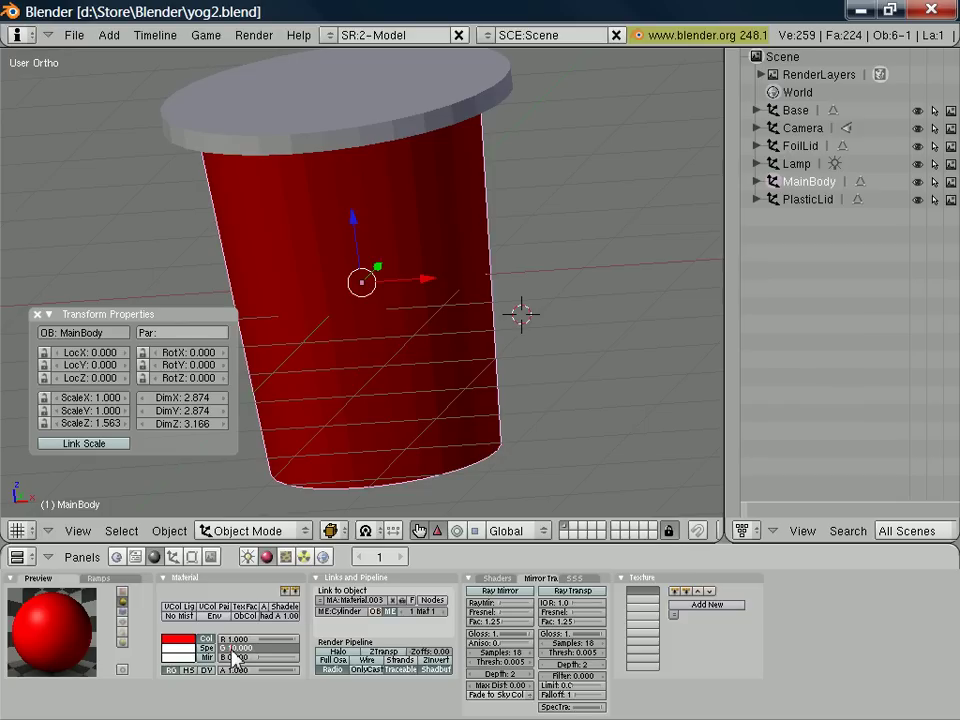
text(1)
key(Tab)
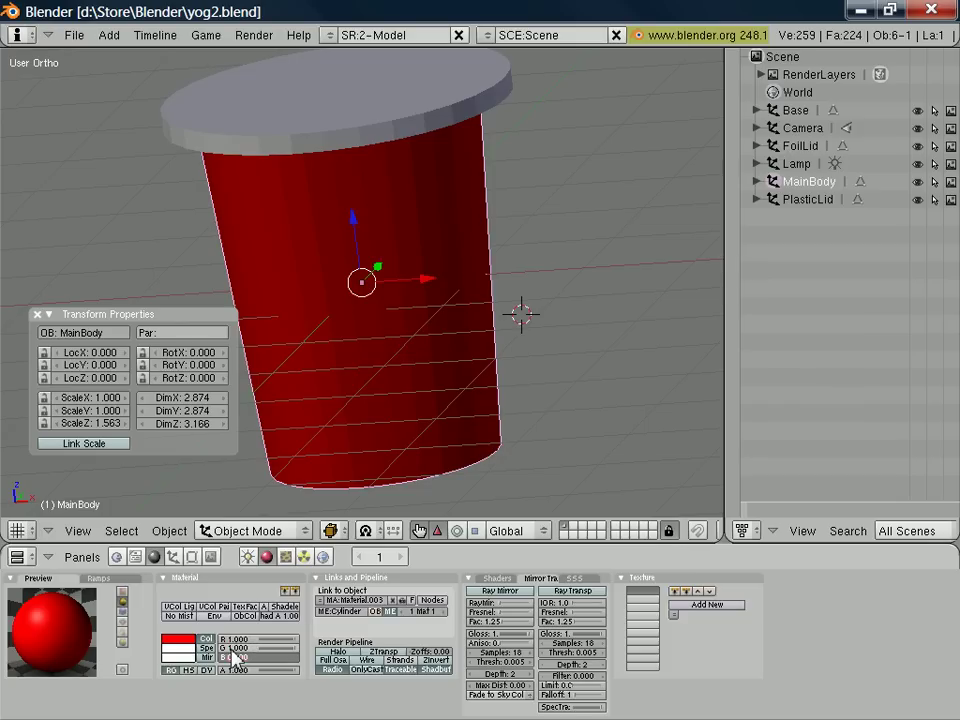
click(604, 467)
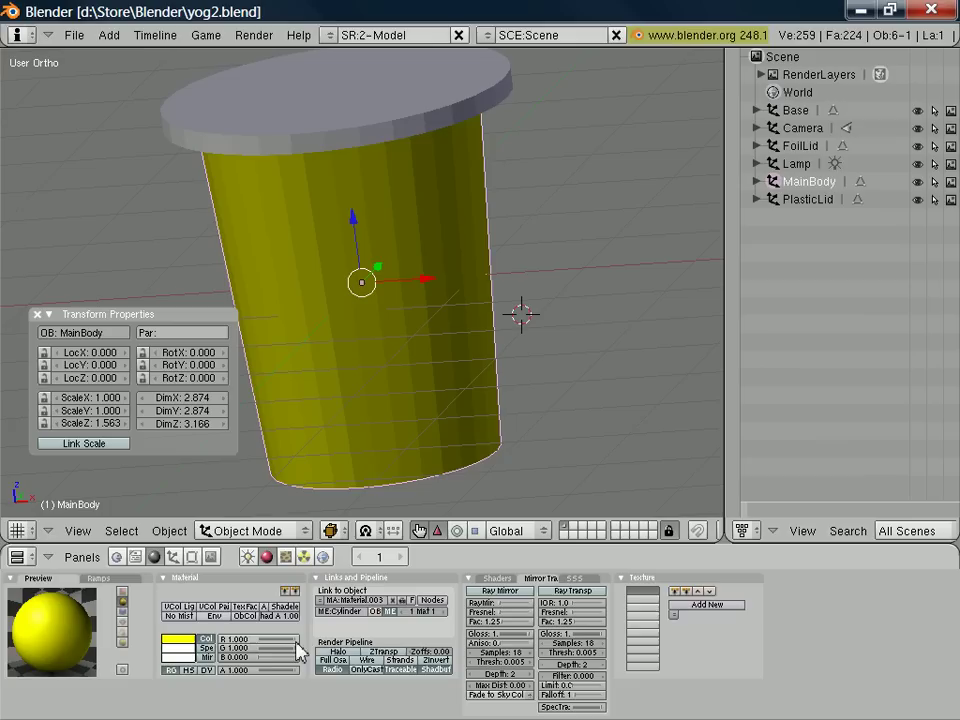
mouse_move(258, 657)
mouse_down()
mouse_move(302, 657)
mouse_move(300, 646)
mouse_move(251, 639)
mouse_up()
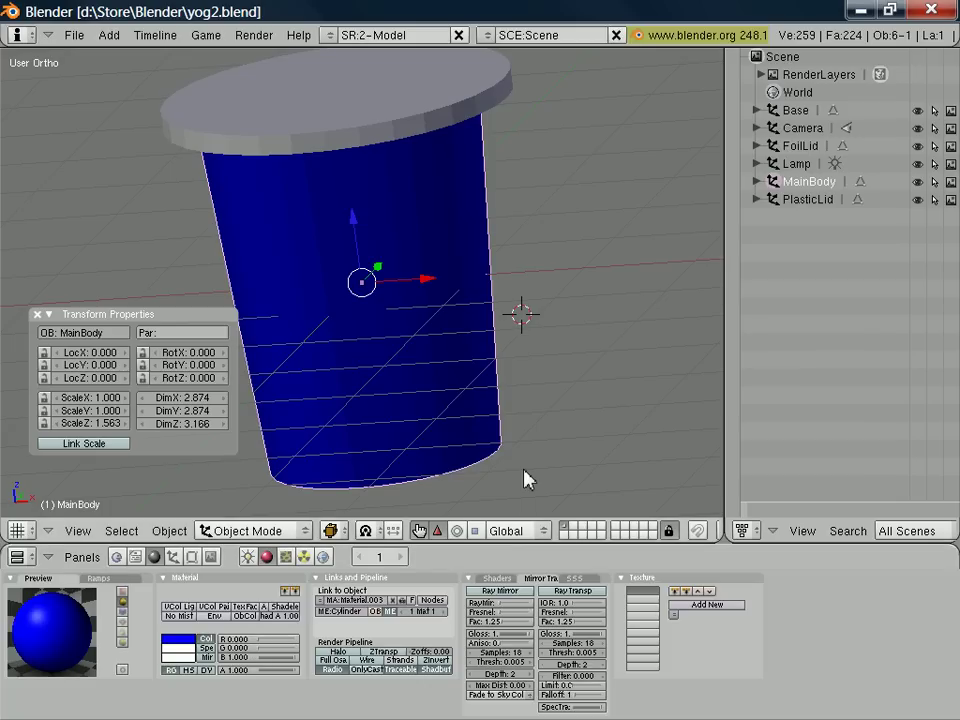
middle_drag(568, 396, 549, 401)
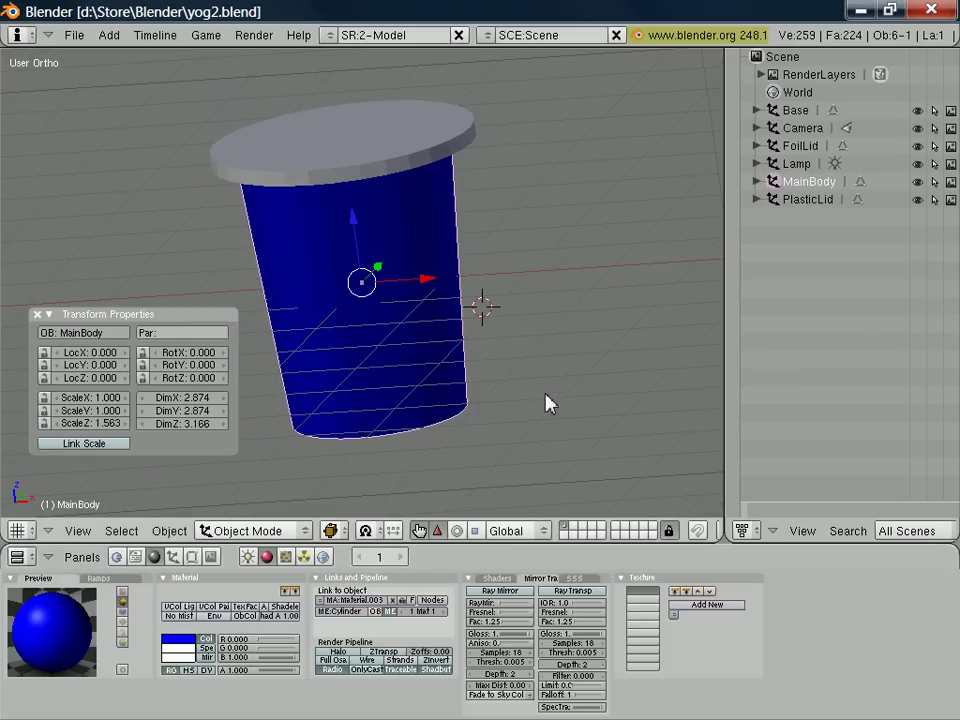
Step: Orbit the pot, toggle PlasticLid off and on to check the foil, then render the current frame
middle_drag(519, 339, 503, 305)
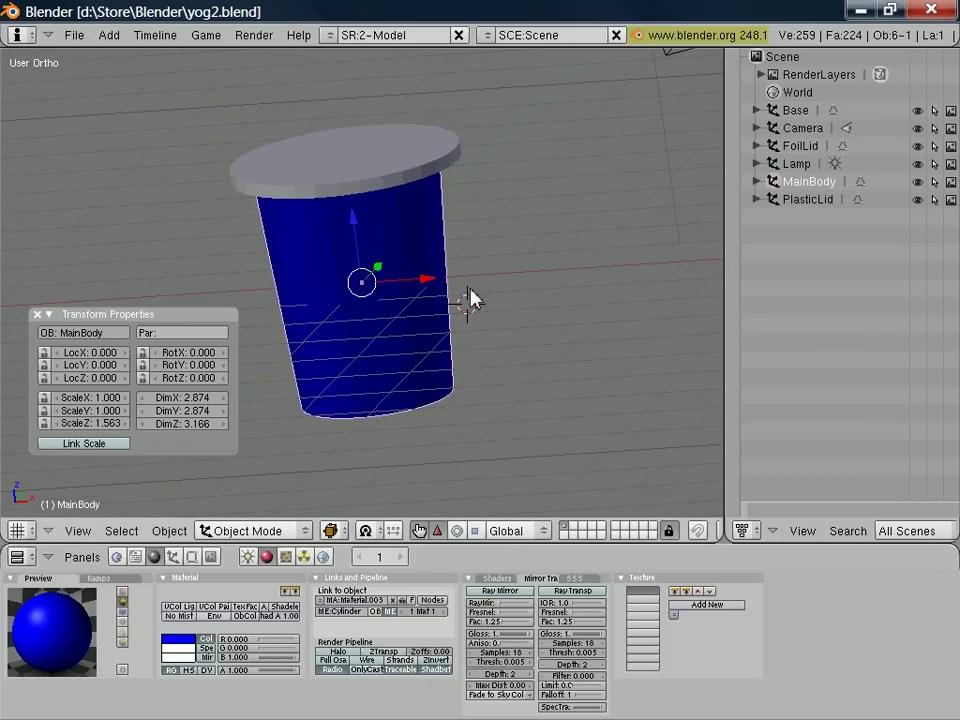
middle_drag(497, 354, 388, 388)
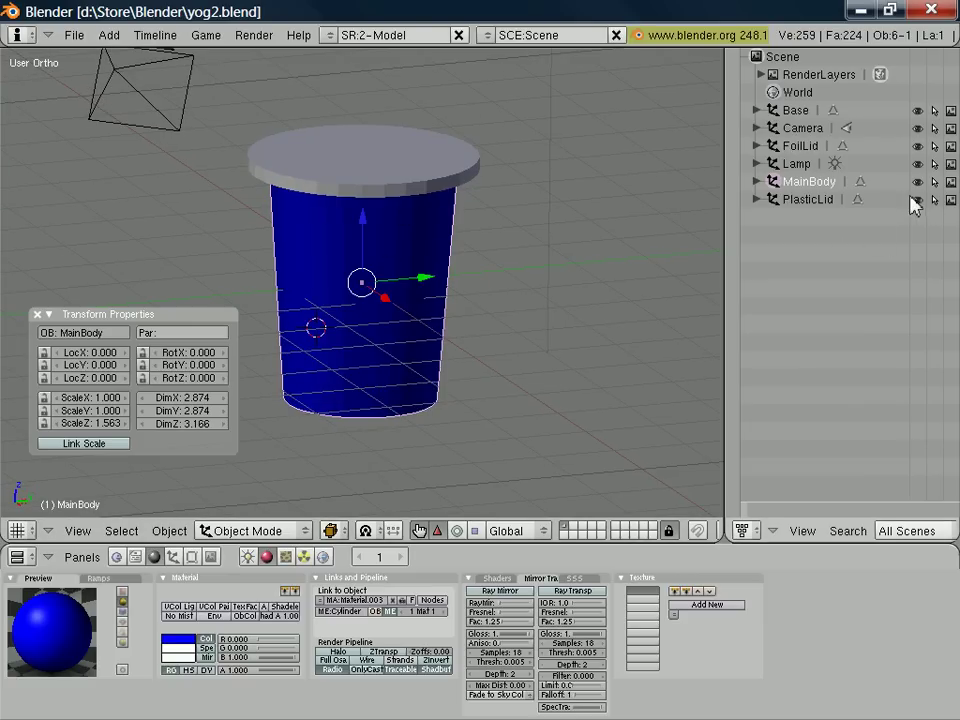
click(916, 200)
click(917, 200)
click(254, 35)
click(258, 54)
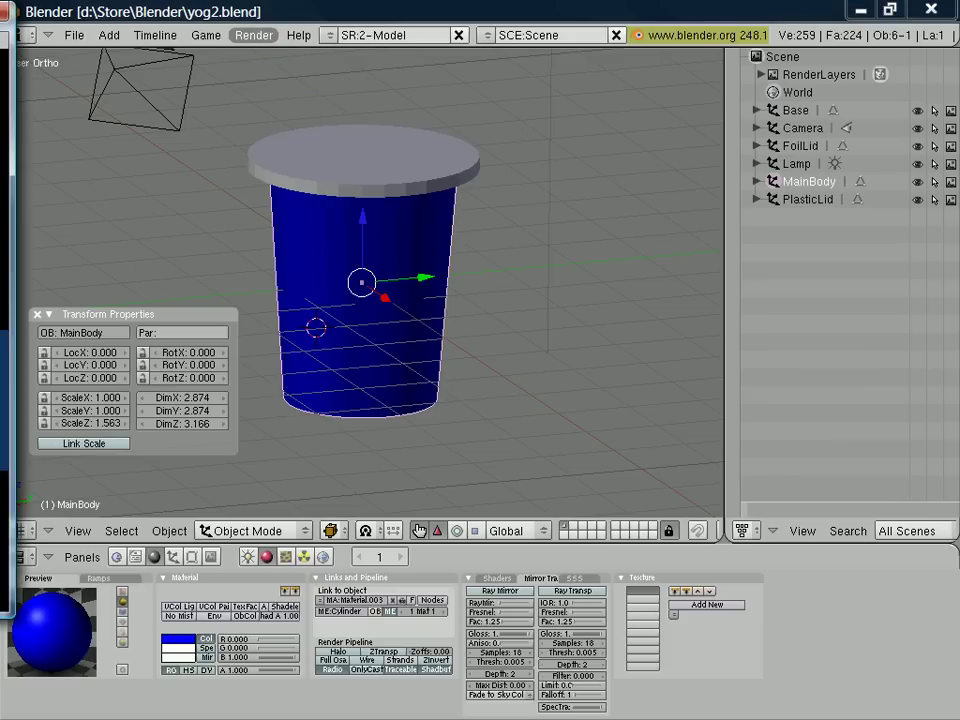